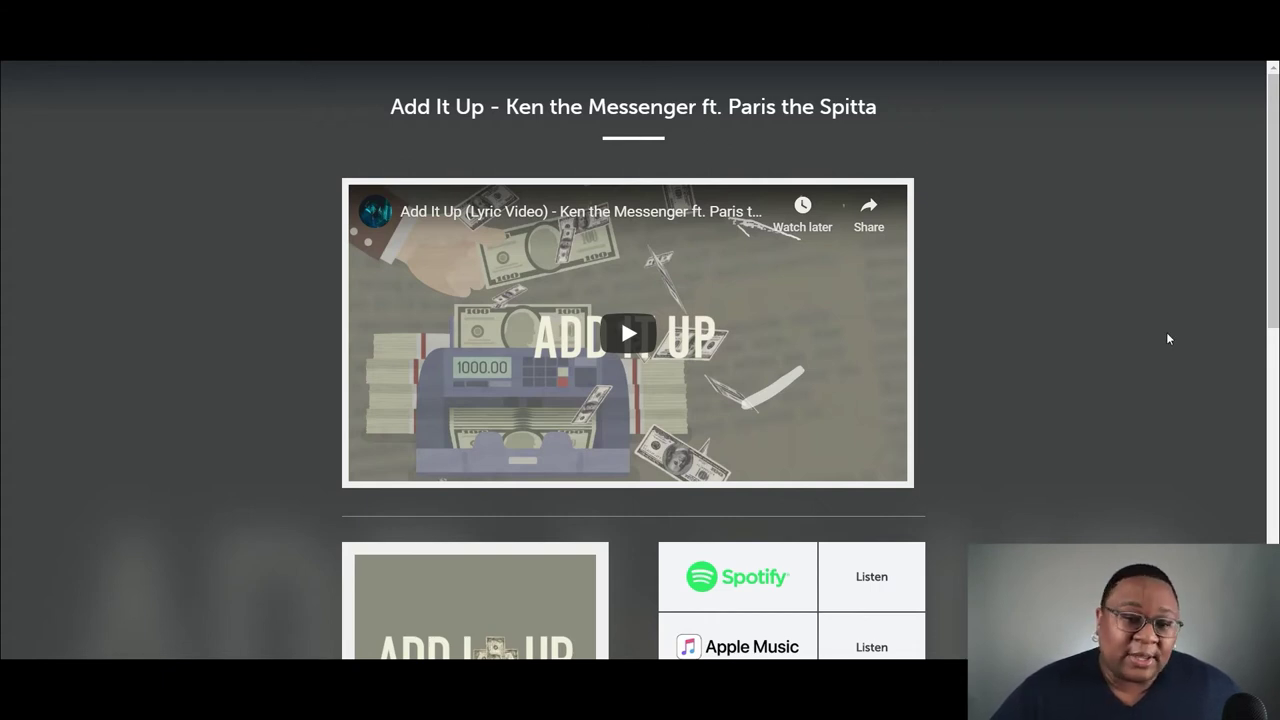
pyautogui.scroll(-6, 1167, 339)
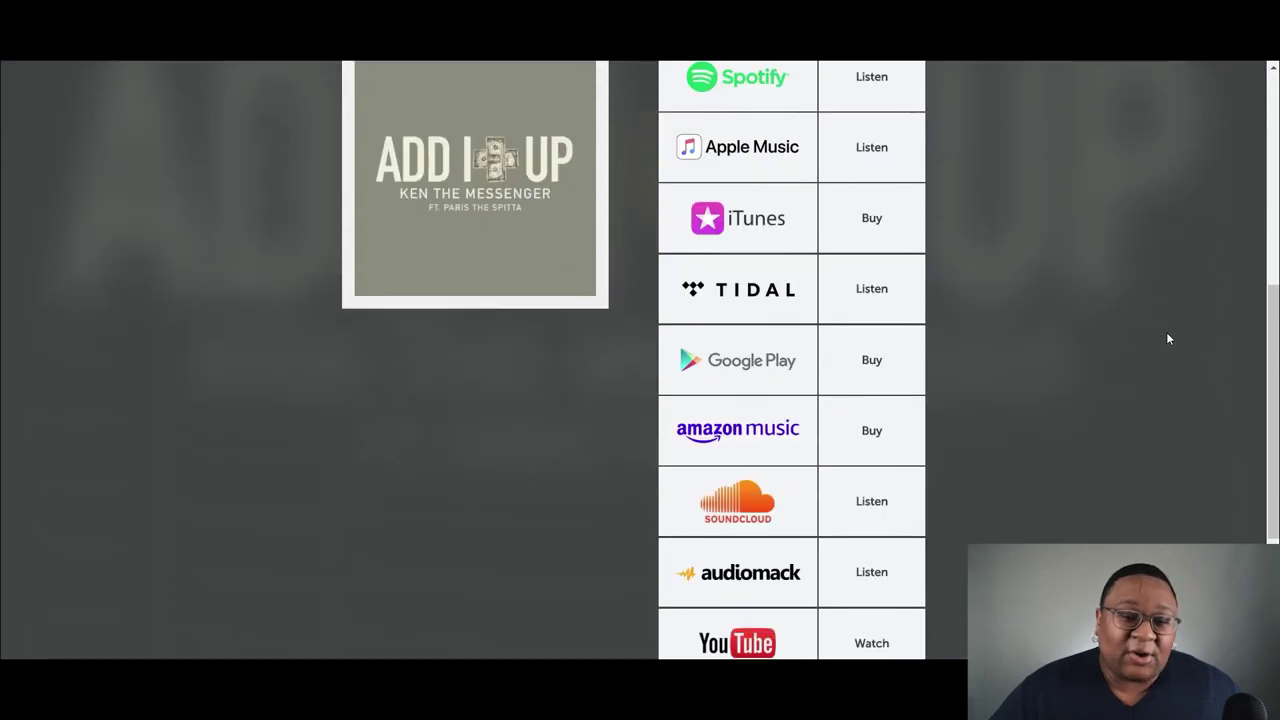
pyautogui.scroll(5, 1167, 339)
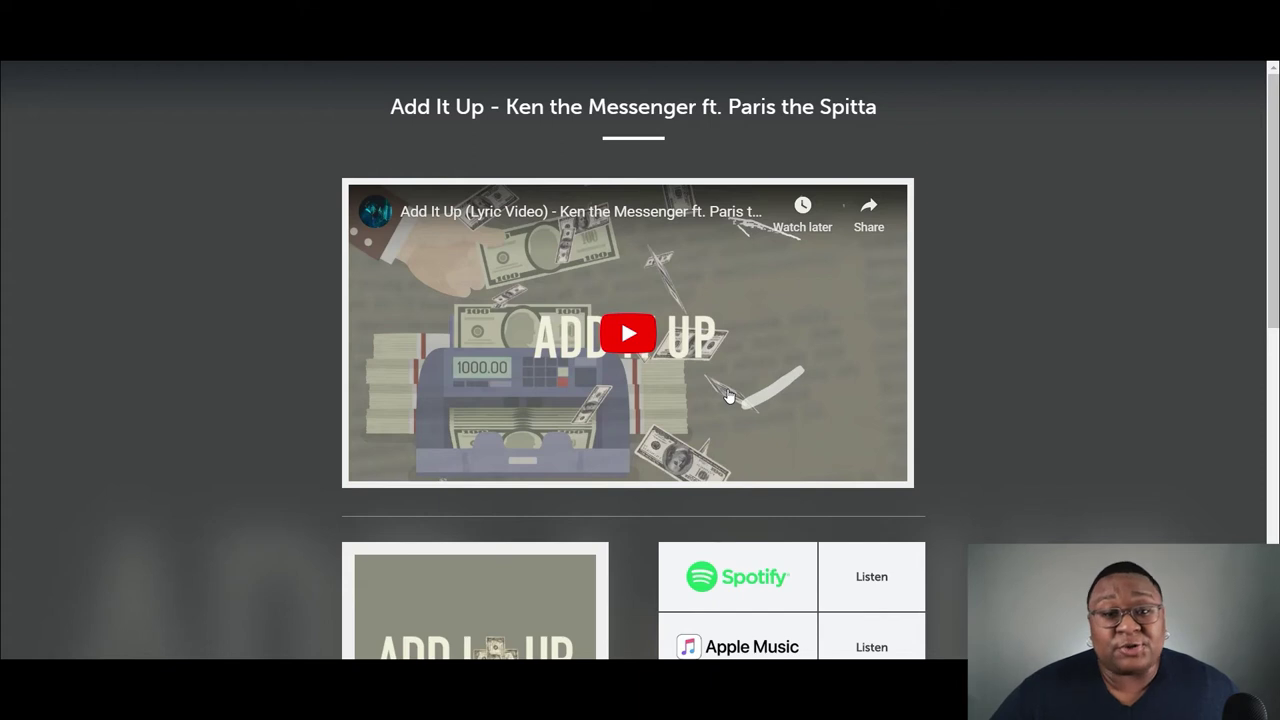
pyautogui.scroll(-3, 1058, 474)
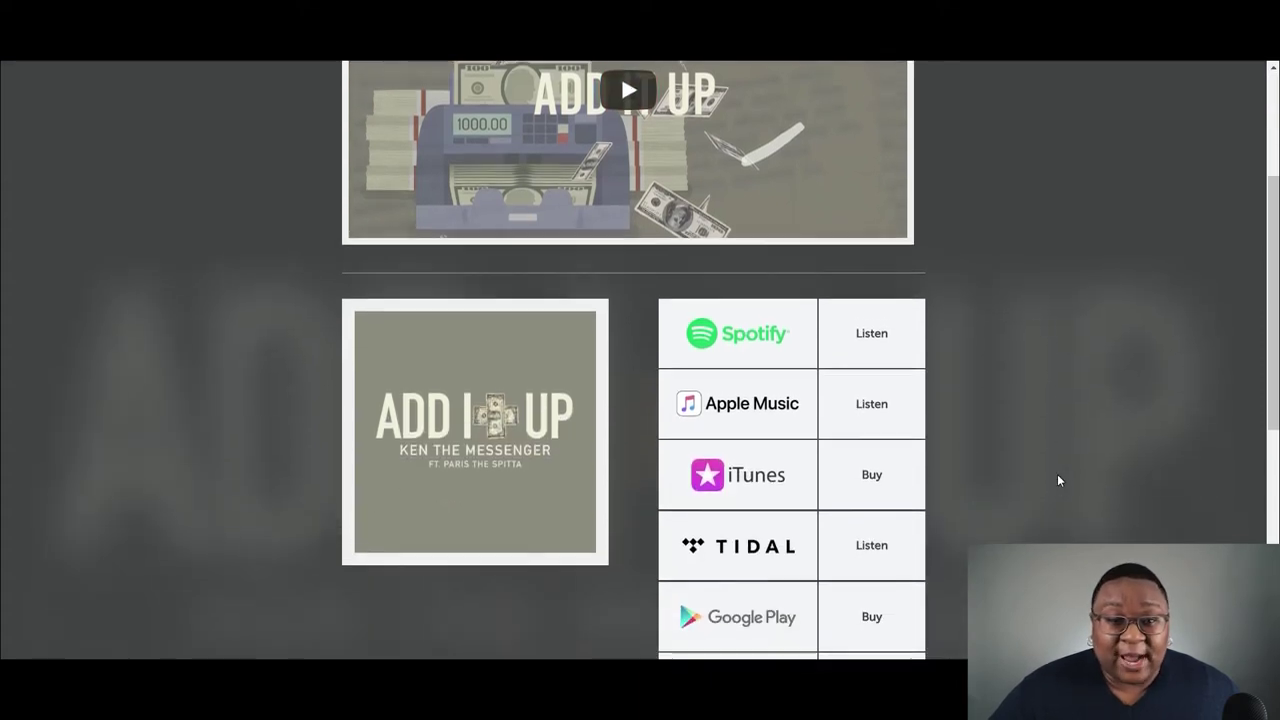
pyautogui.scroll(-1, 1058, 482)
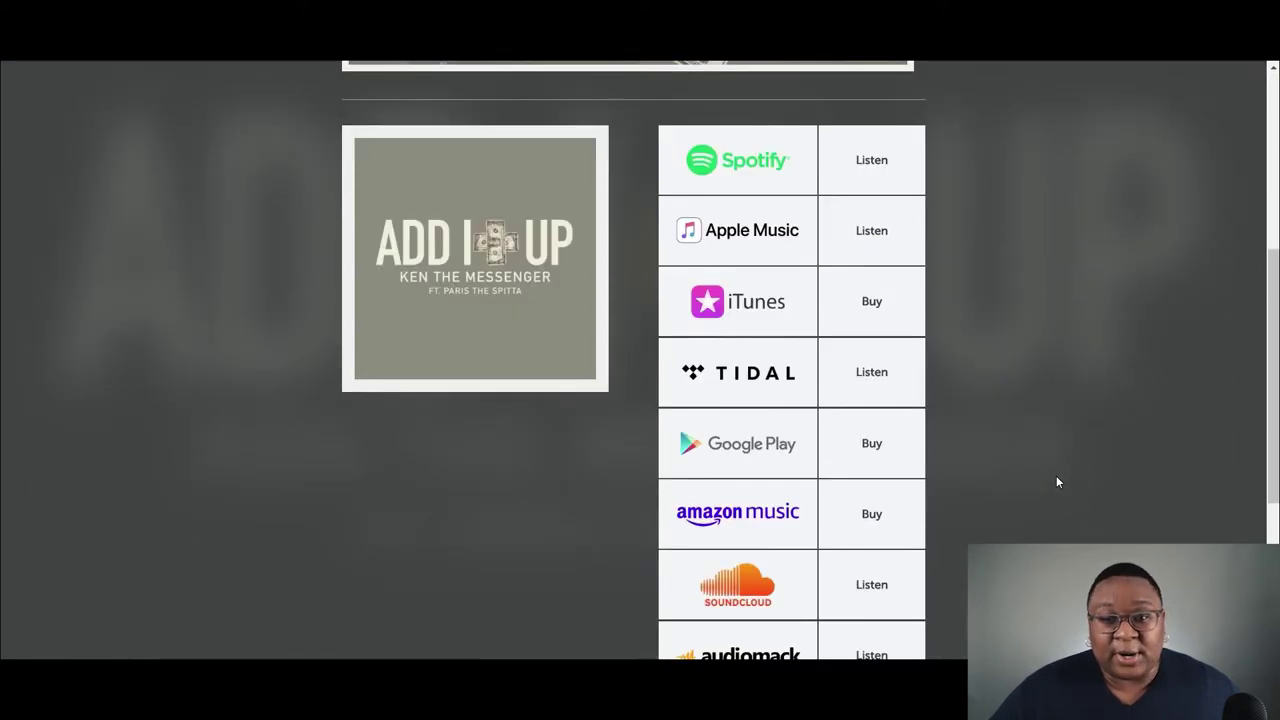
pyautogui.scroll(-4, 1056, 482)
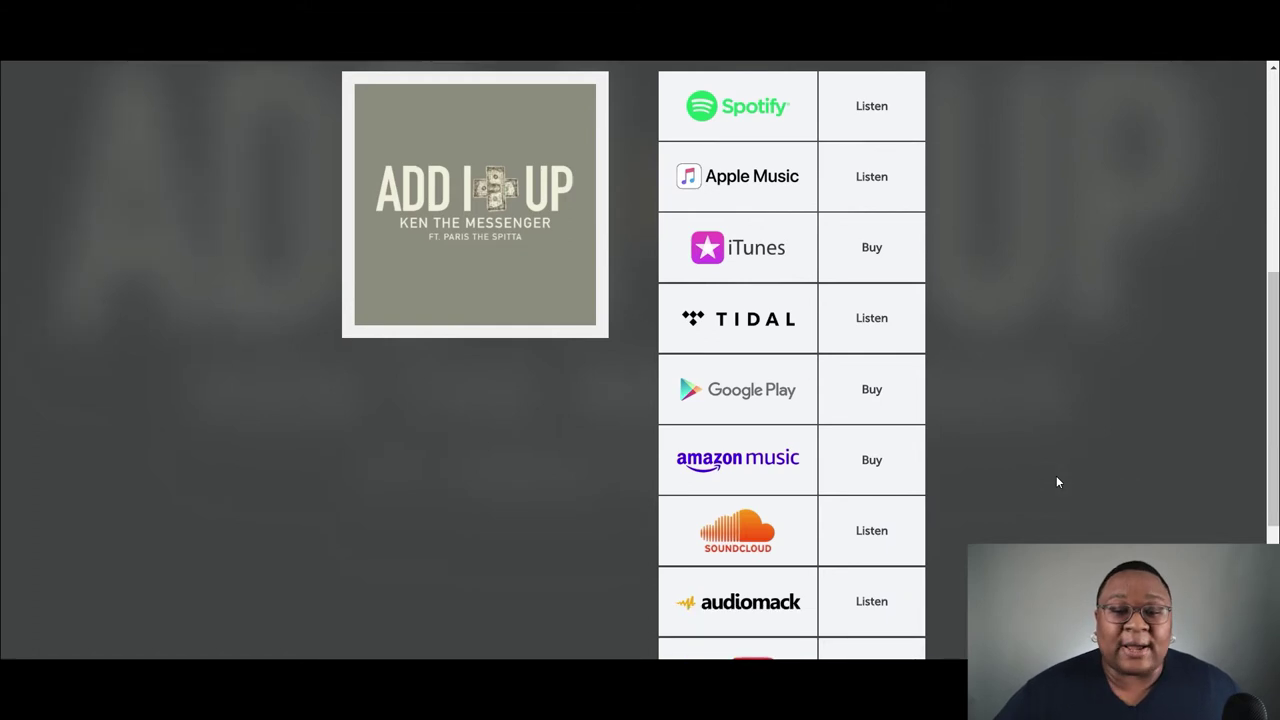
pyautogui.scroll(5, 1056, 482)
pyautogui.scroll(3, 1056, 482)
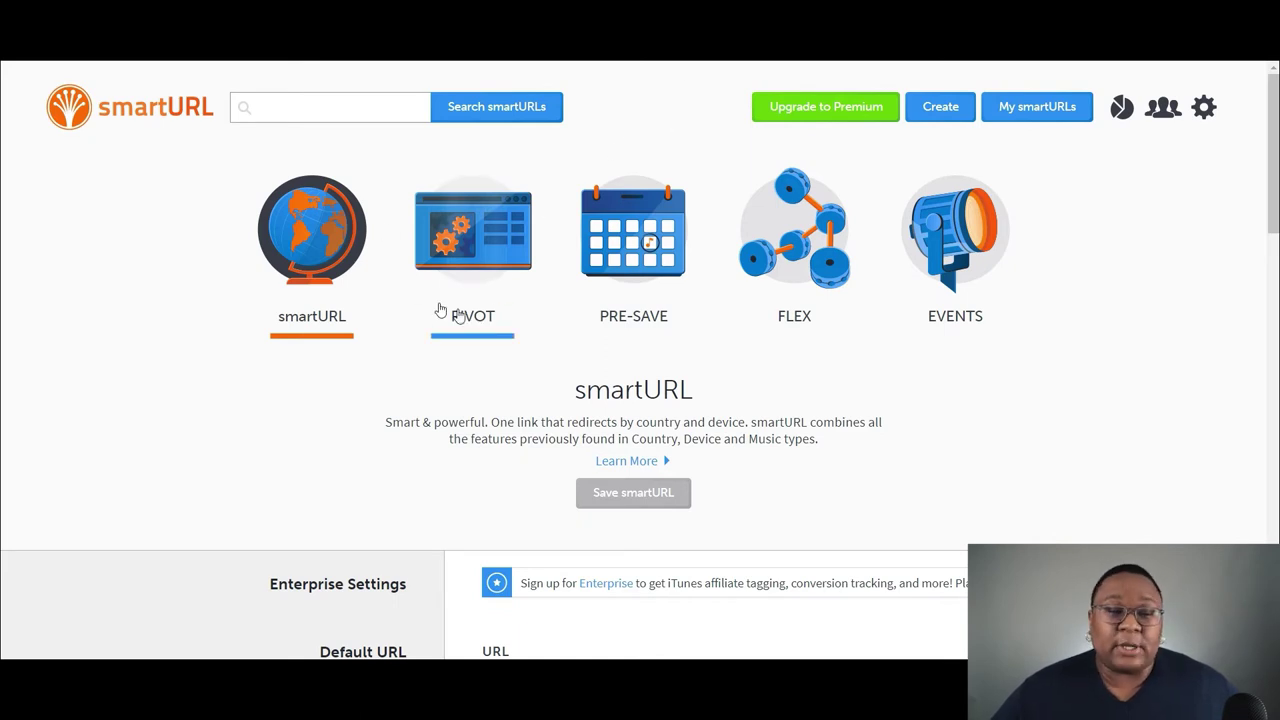
# Step: Choose the Pivot tile so the new link becomes a retailer-choice landing page
pyautogui.click(476, 240)
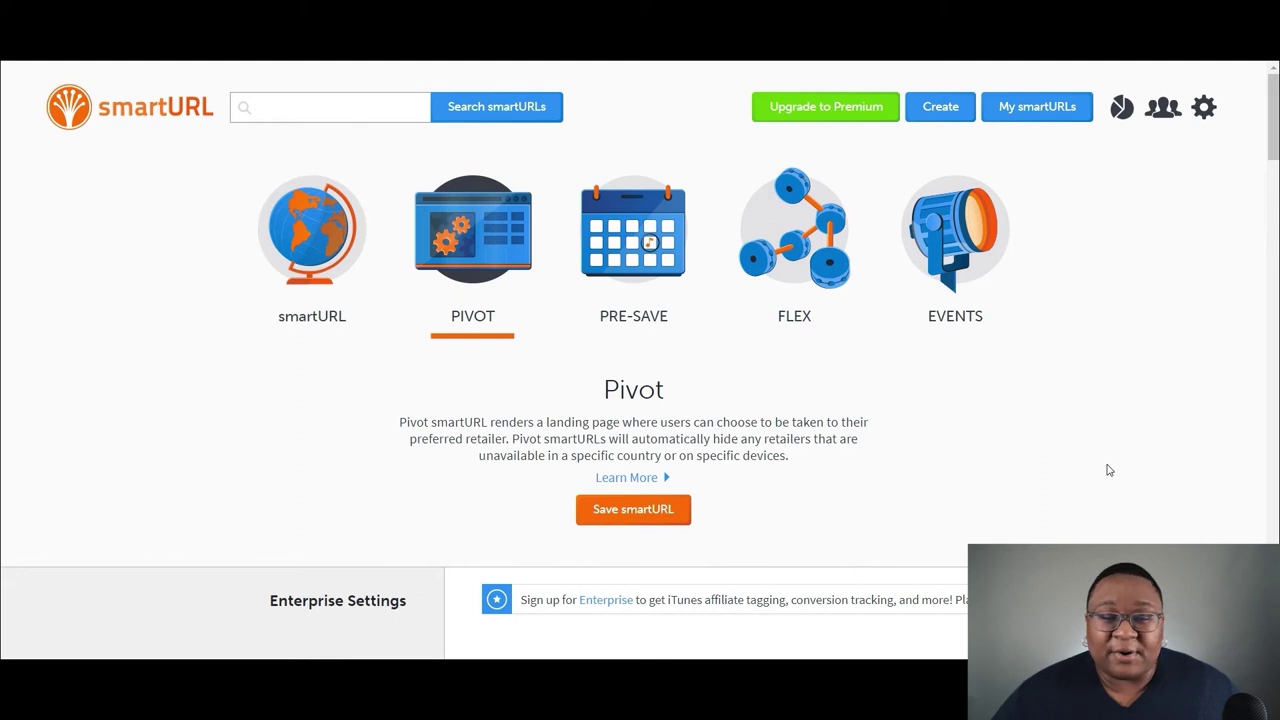
pyautogui.scroll(-3, 1108, 469)
pyautogui.scroll(1, 1108, 469)
pyautogui.scroll(1, 1108, 469)
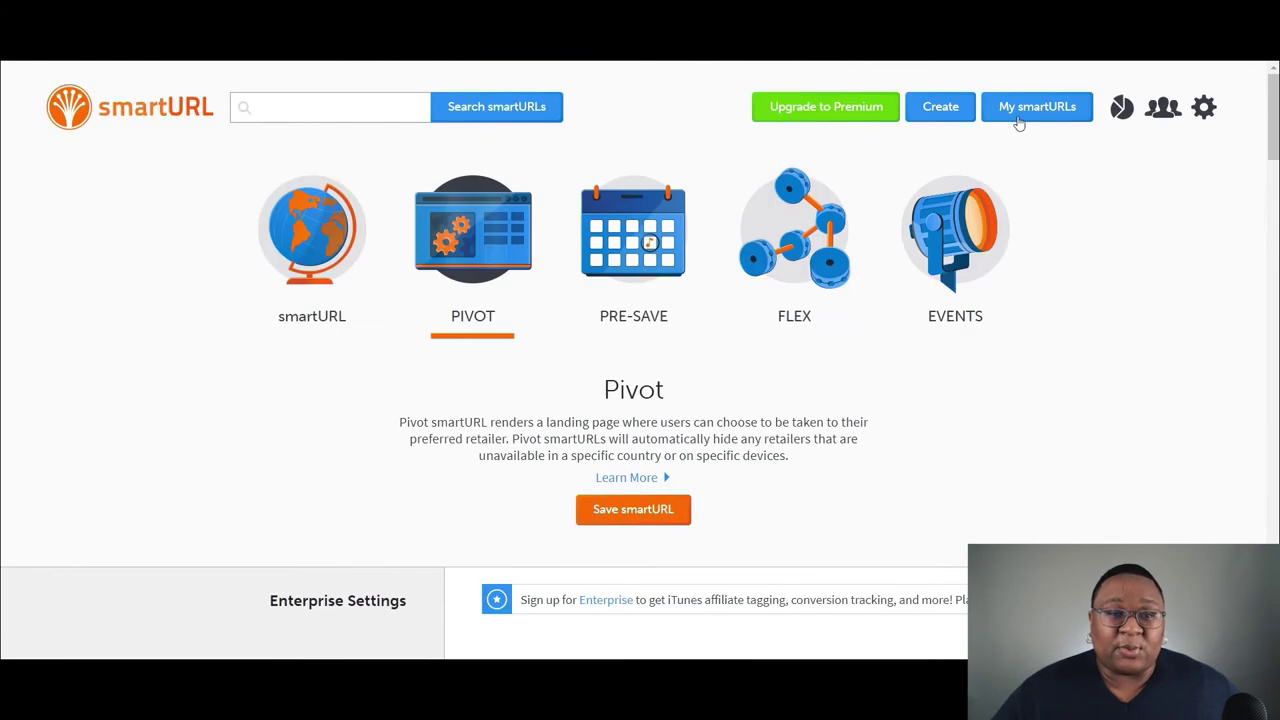
# Step: Open the add-it-up link's edit page from the My smartURLs table
pyautogui.click(1020, 118)
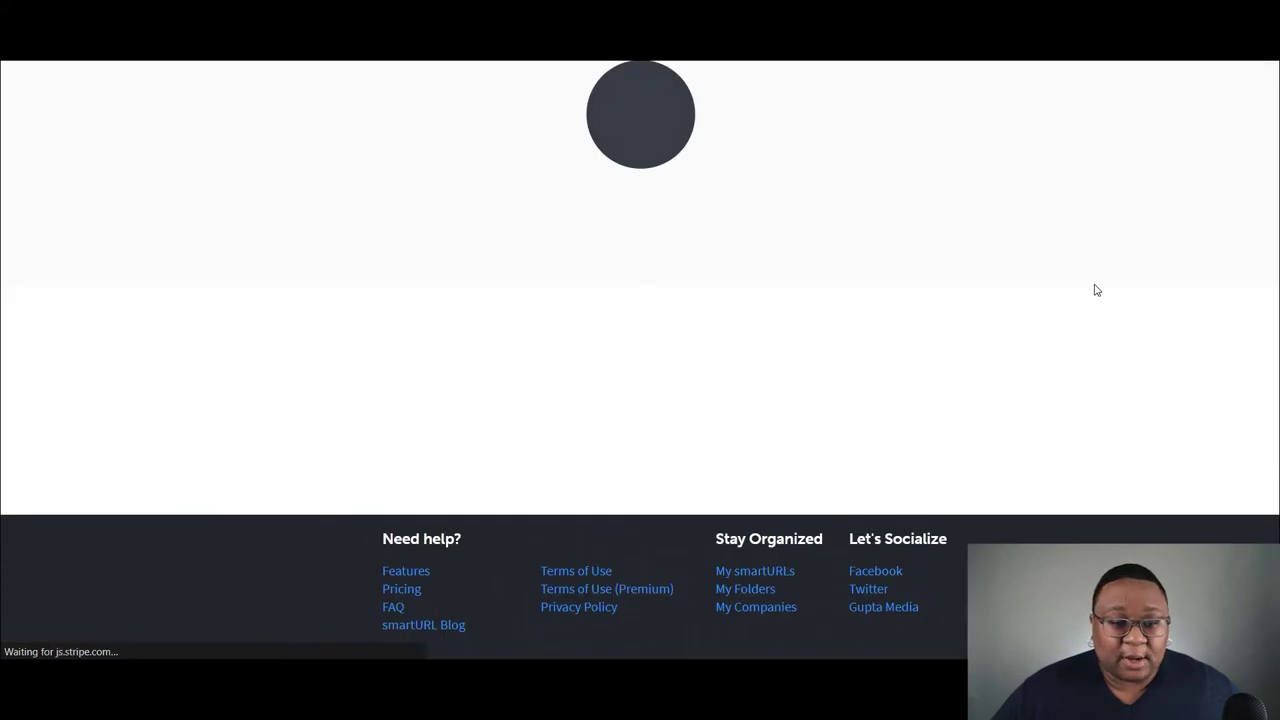
pyautogui.scroll(-1, 751, 400)
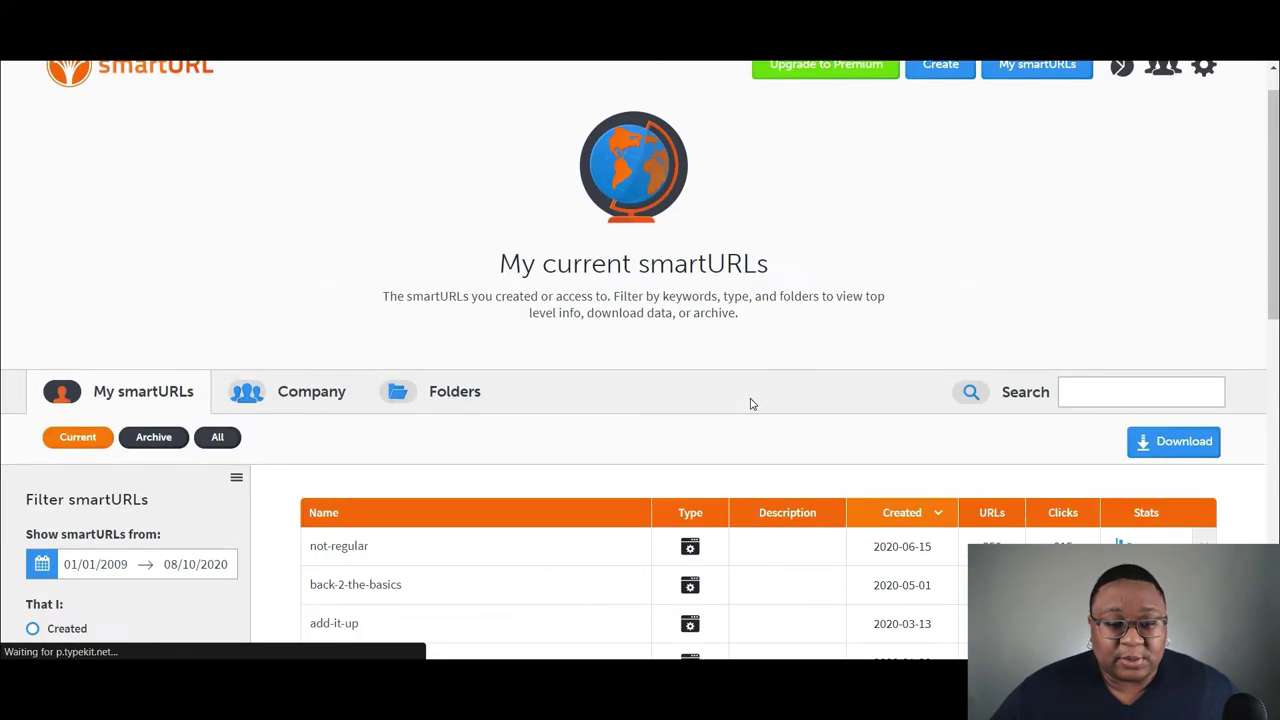
pyautogui.scroll(-3, 700, 380)
pyautogui.scroll(-2, 620, 370)
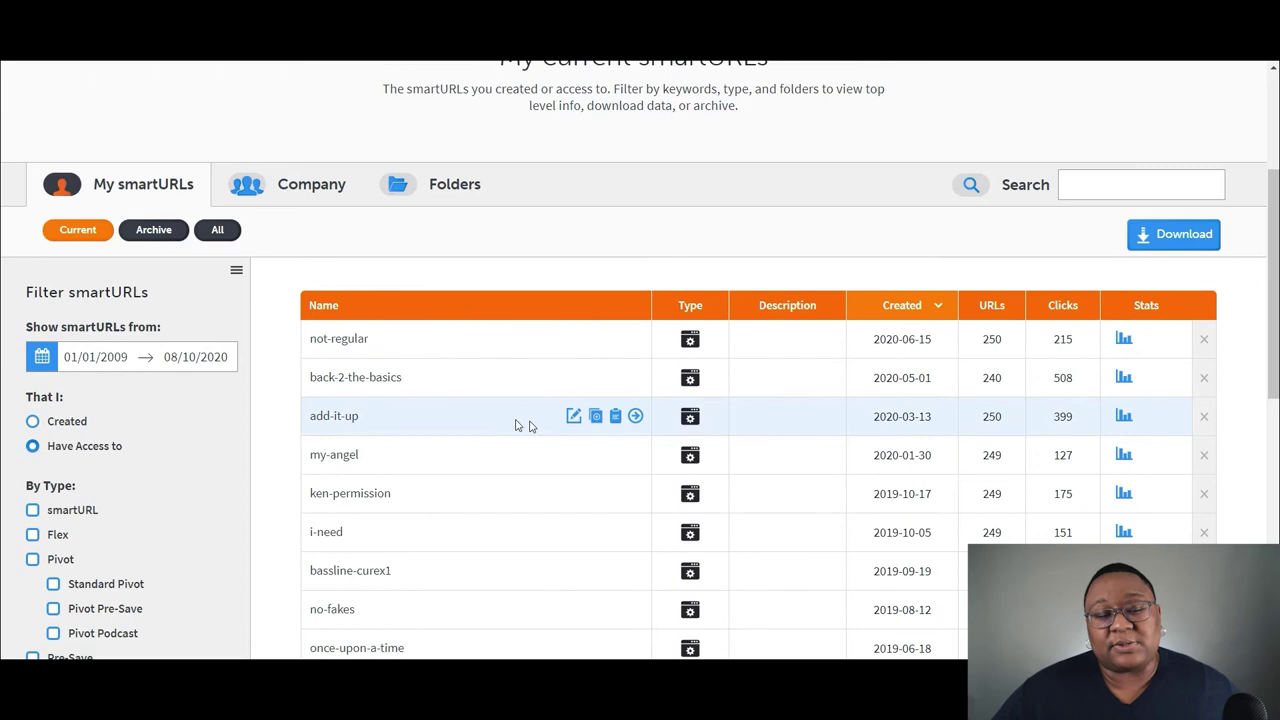
pyautogui.click(573, 416)
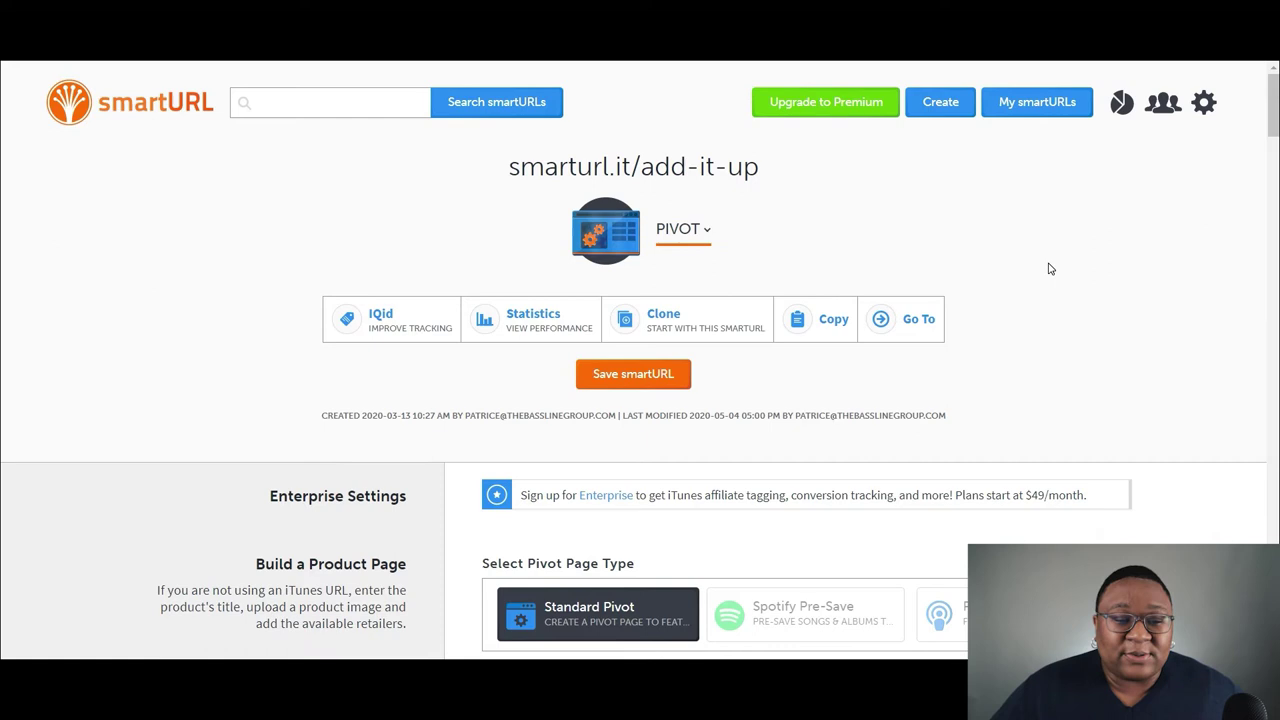
pyautogui.scroll(-2, 1049, 268)
pyautogui.scroll(-4, 1049, 268)
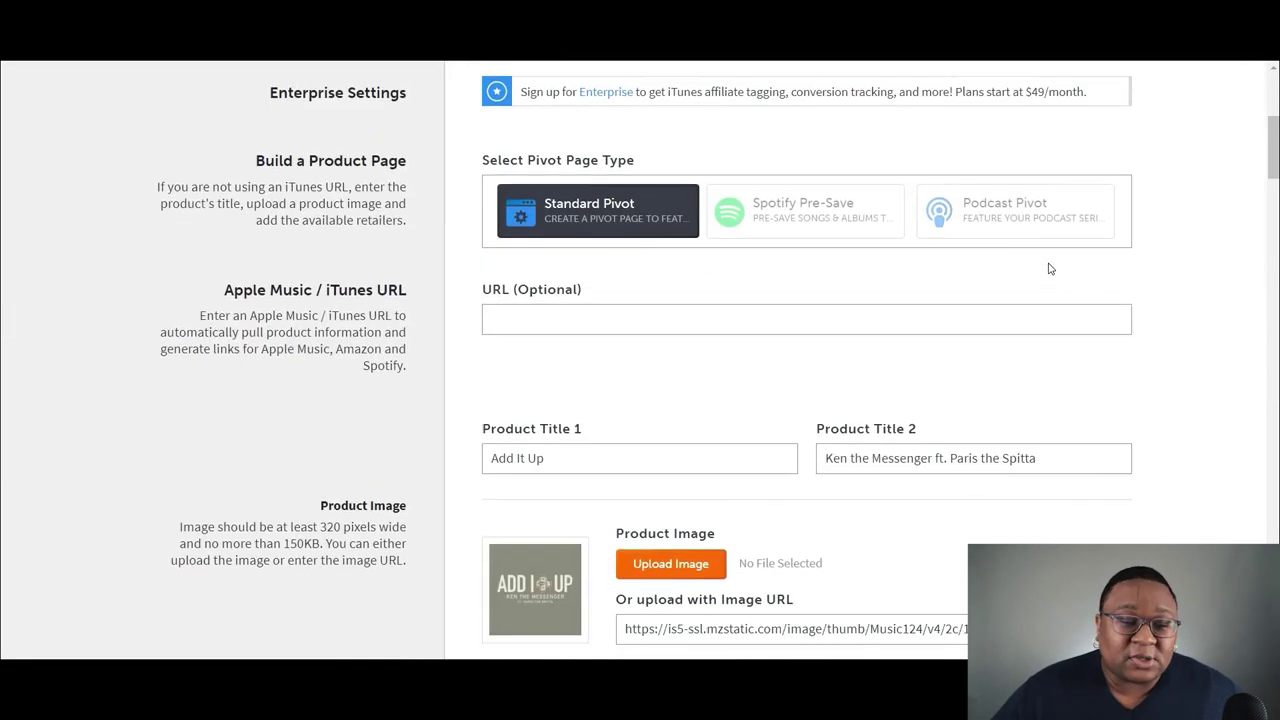
pyautogui.scroll(-1, 1049, 268)
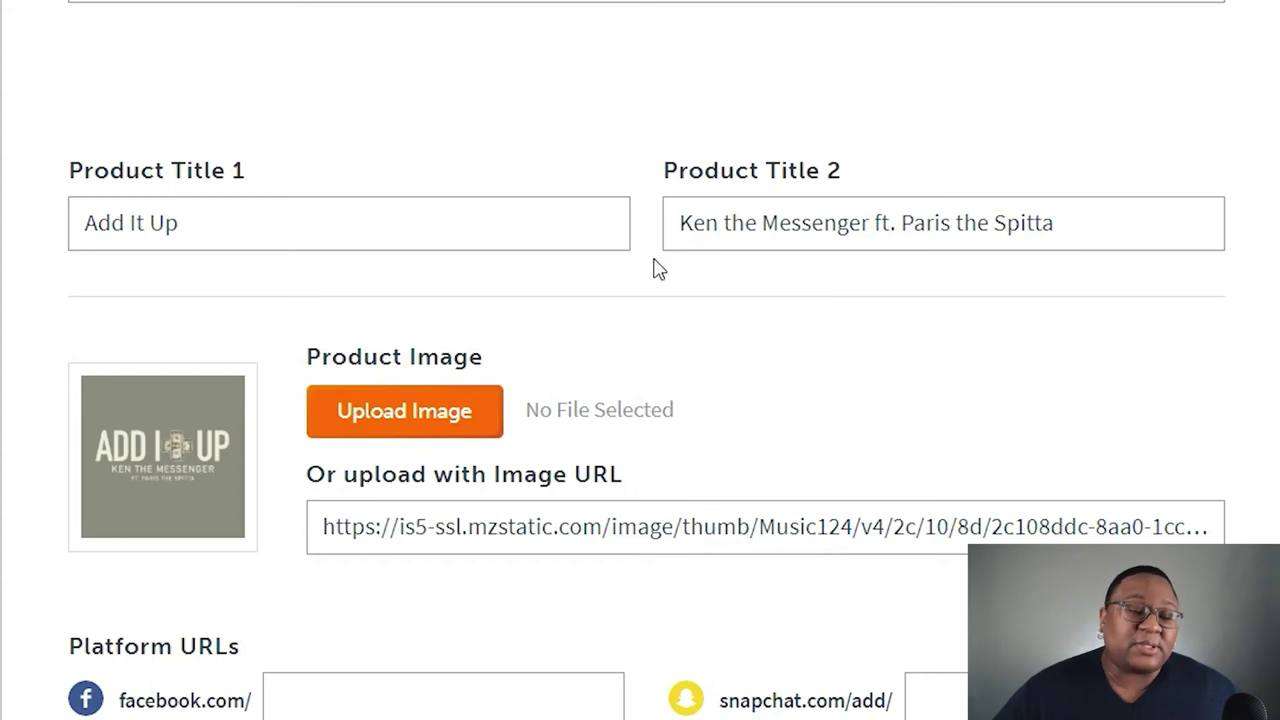
pyautogui.scroll(-2, 620, 240)
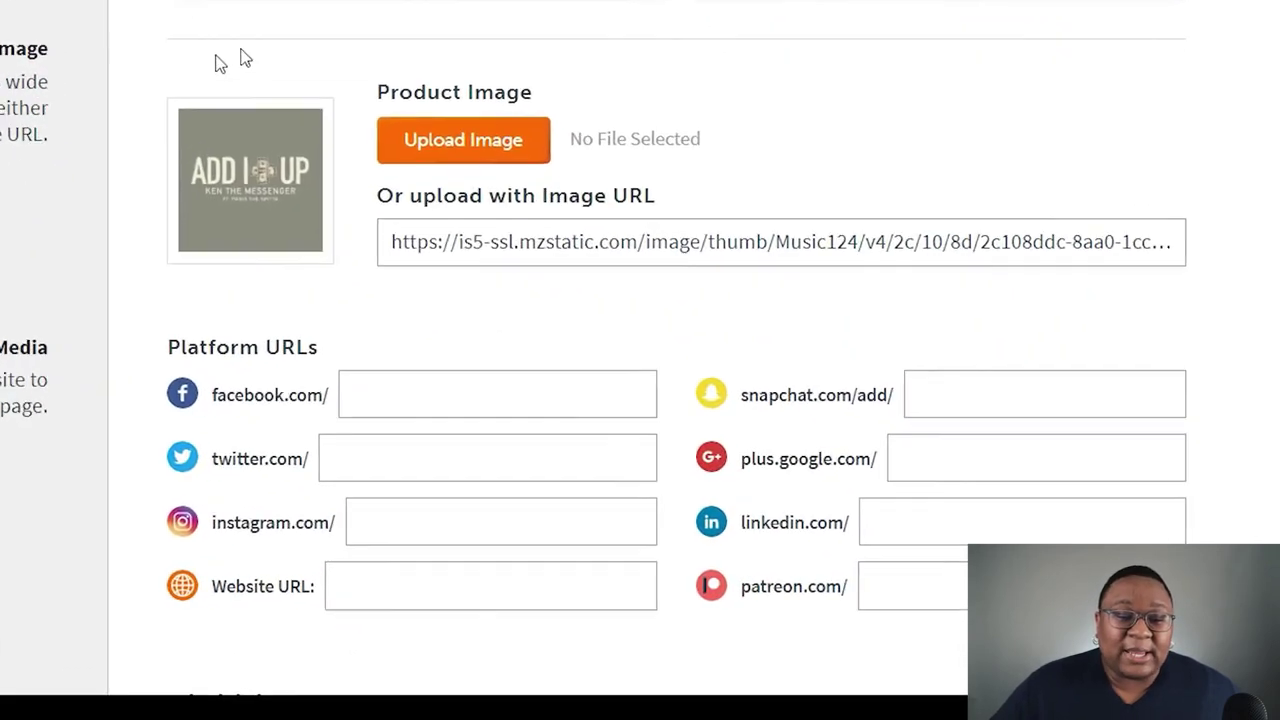
pyautogui.scroll(-2, 545, 333)
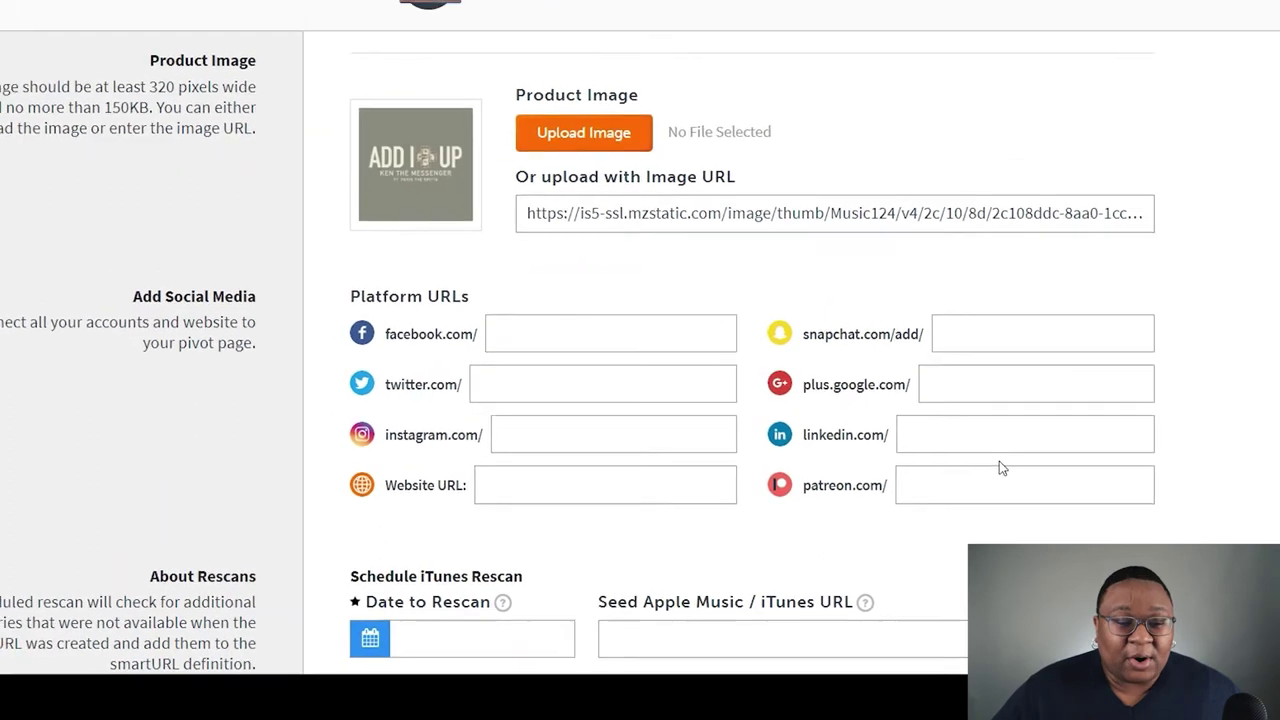
pyautogui.scroll(-2, 999, 465)
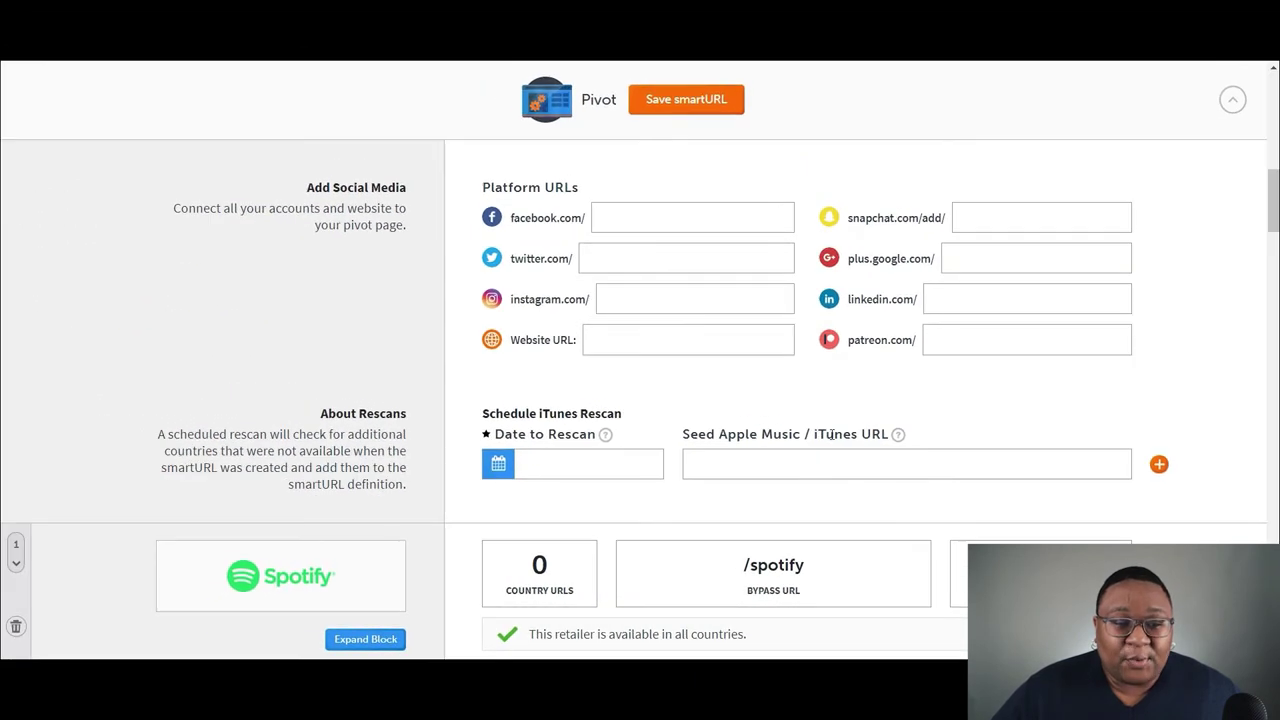
pyautogui.scroll(-3, 844, 471)
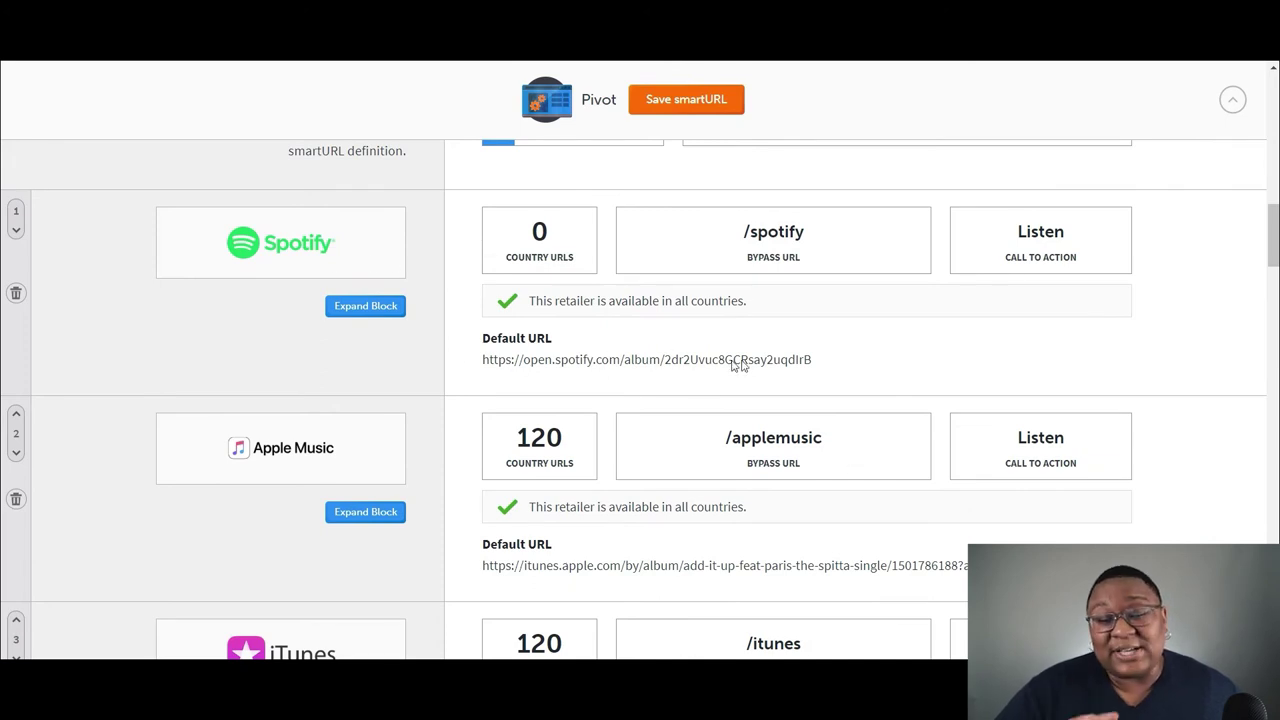
pyautogui.scroll(-2, 420, 349)
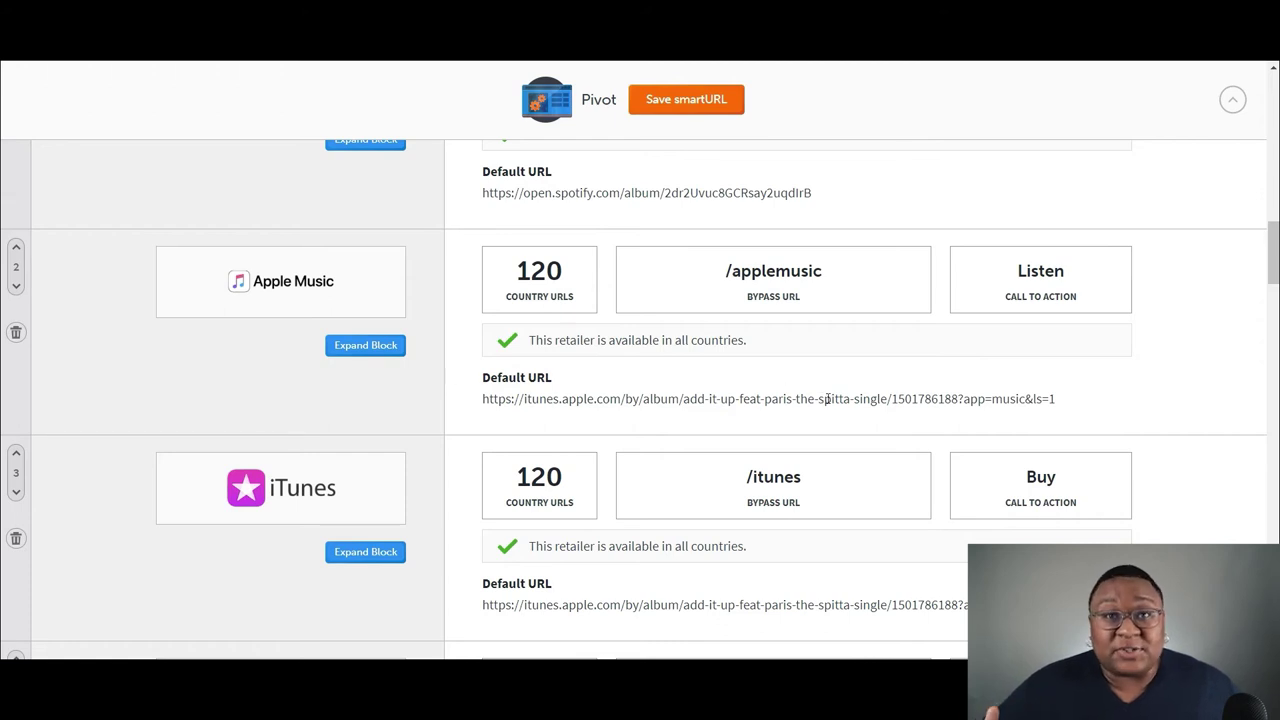
pyautogui.scroll(-2, 826, 398)
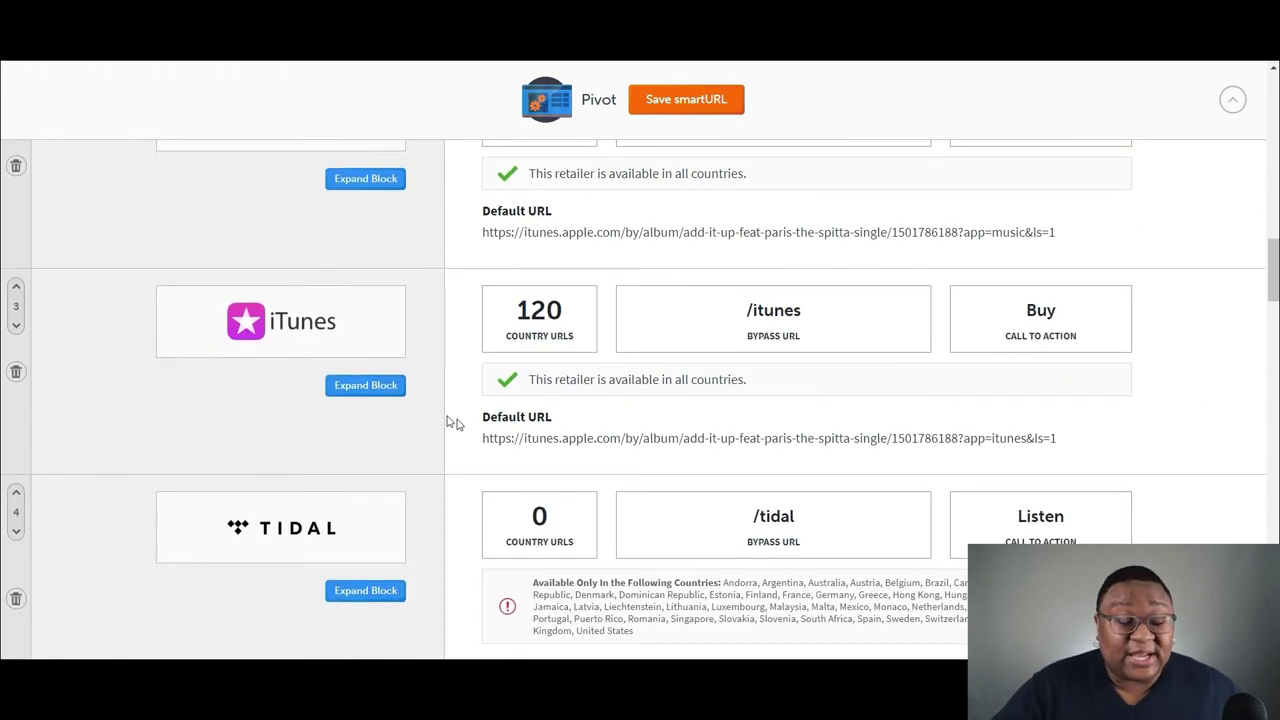
pyautogui.scroll(-1, 760, 450)
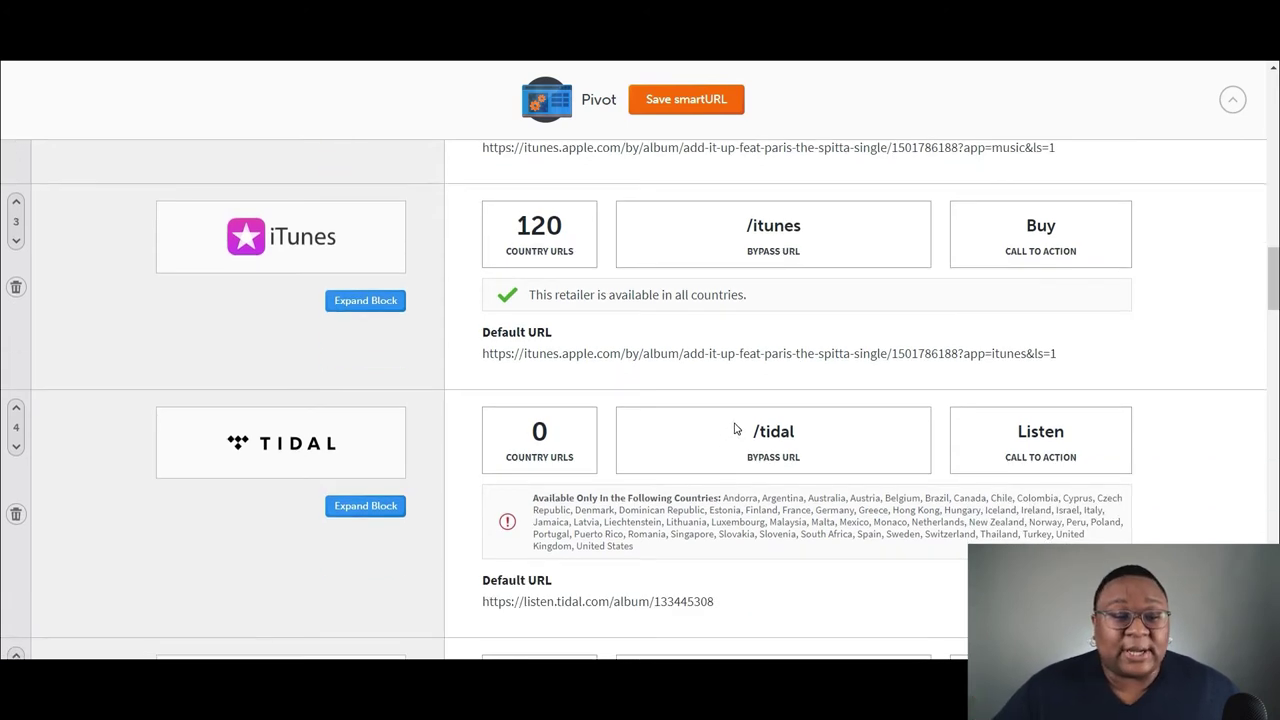
pyautogui.scroll(-2, 735, 429)
pyautogui.scroll(-1, 735, 429)
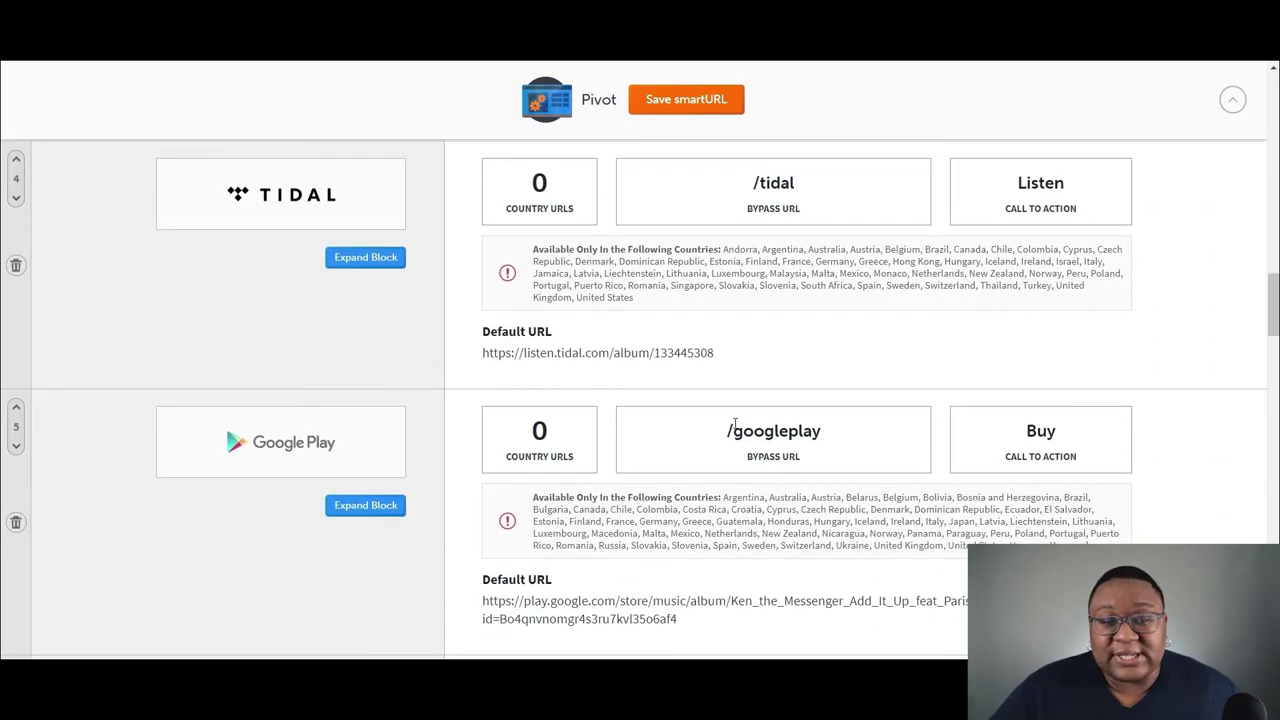
pyautogui.scroll(-3, 735, 424)
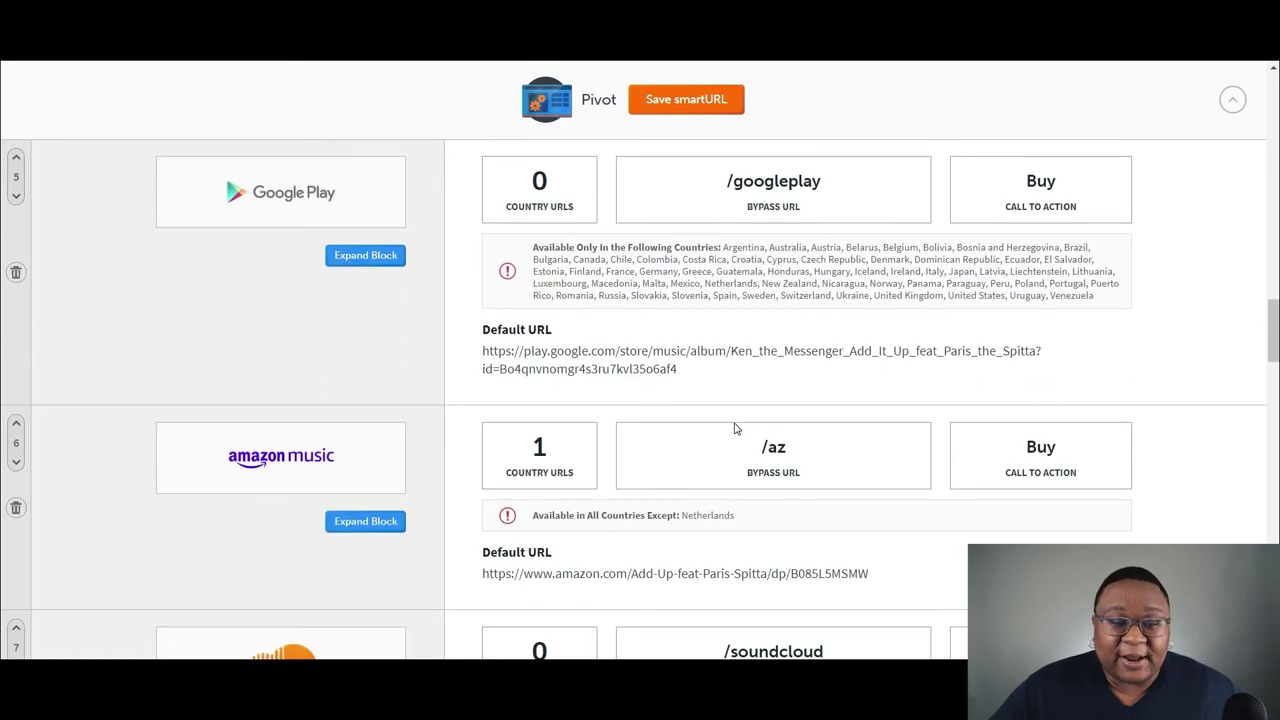
pyautogui.scroll(-3, 735, 429)
pyautogui.scroll(2, 735, 428)
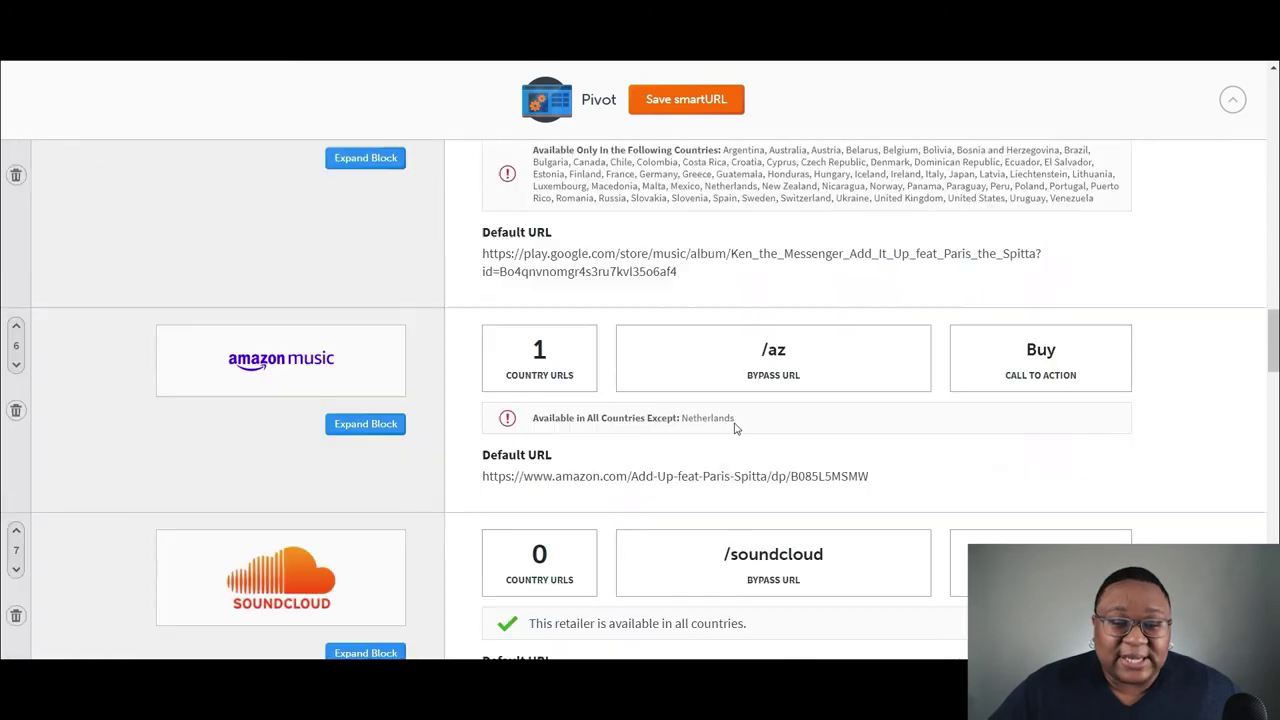
pyautogui.scroll(12, 735, 428)
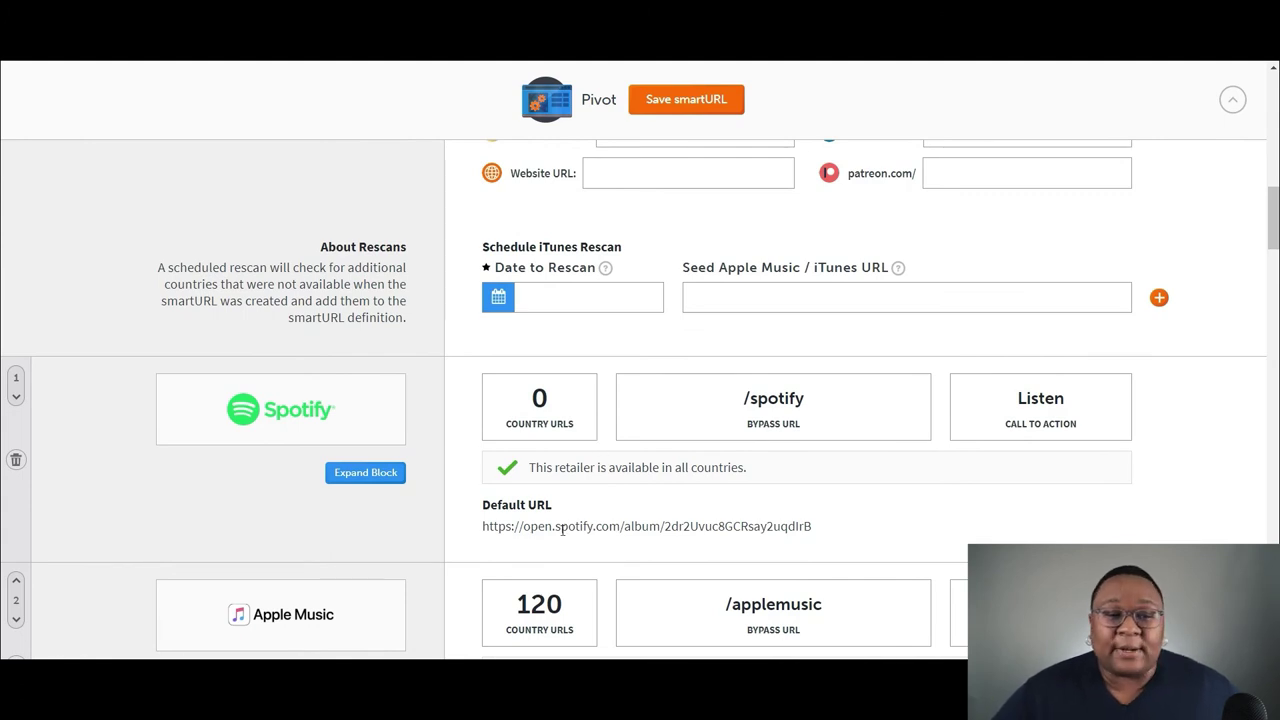
pyautogui.scroll(-1, 622, 483)
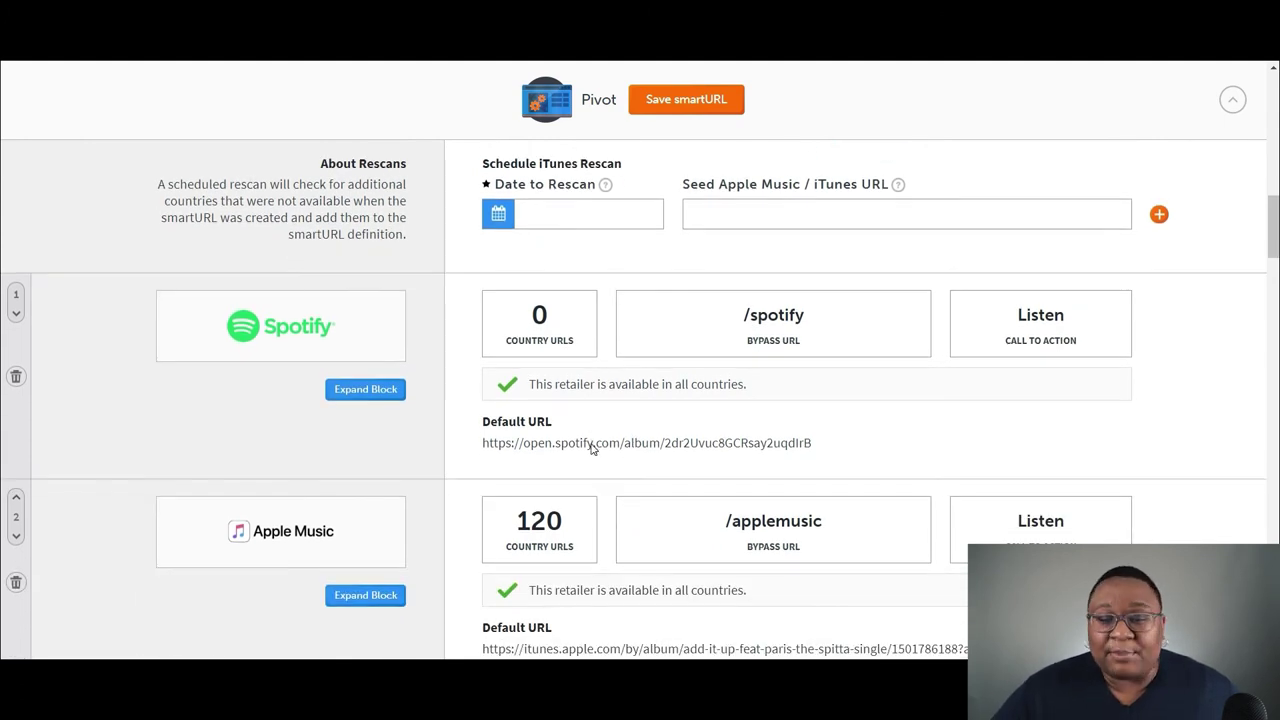
pyautogui.scroll(-2, 604, 449)
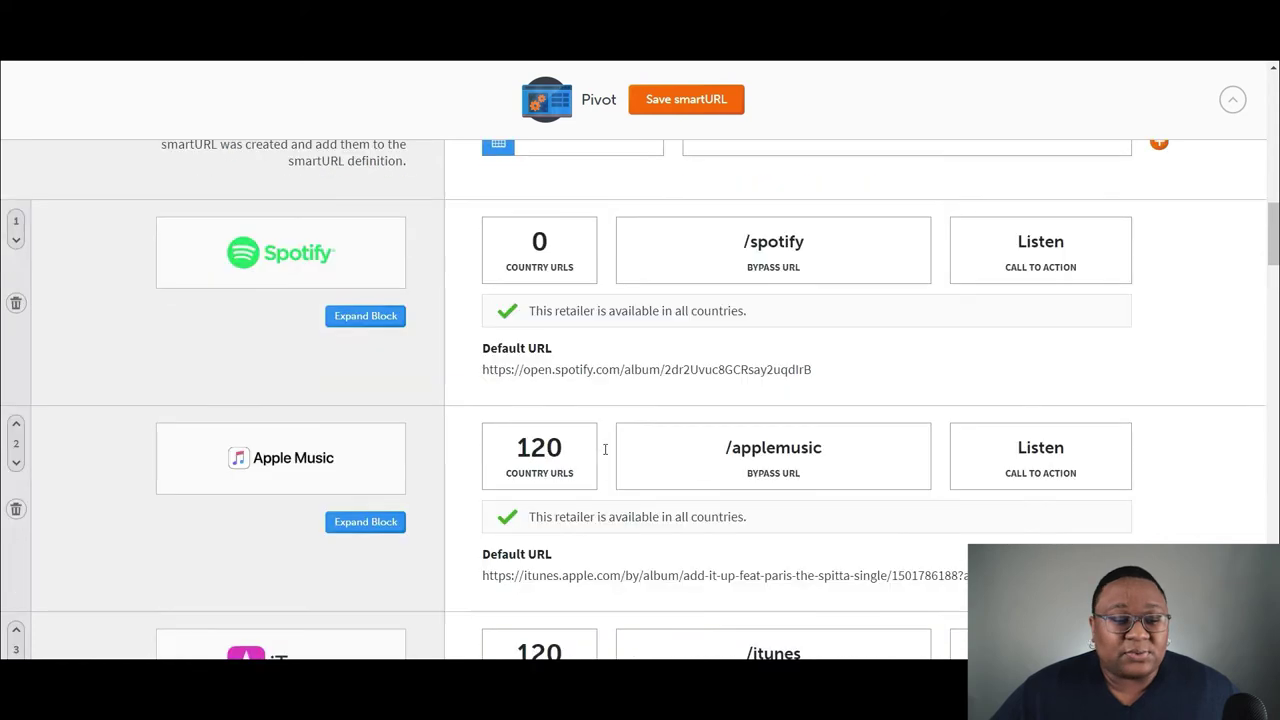
pyautogui.scroll(-2, 489, 477)
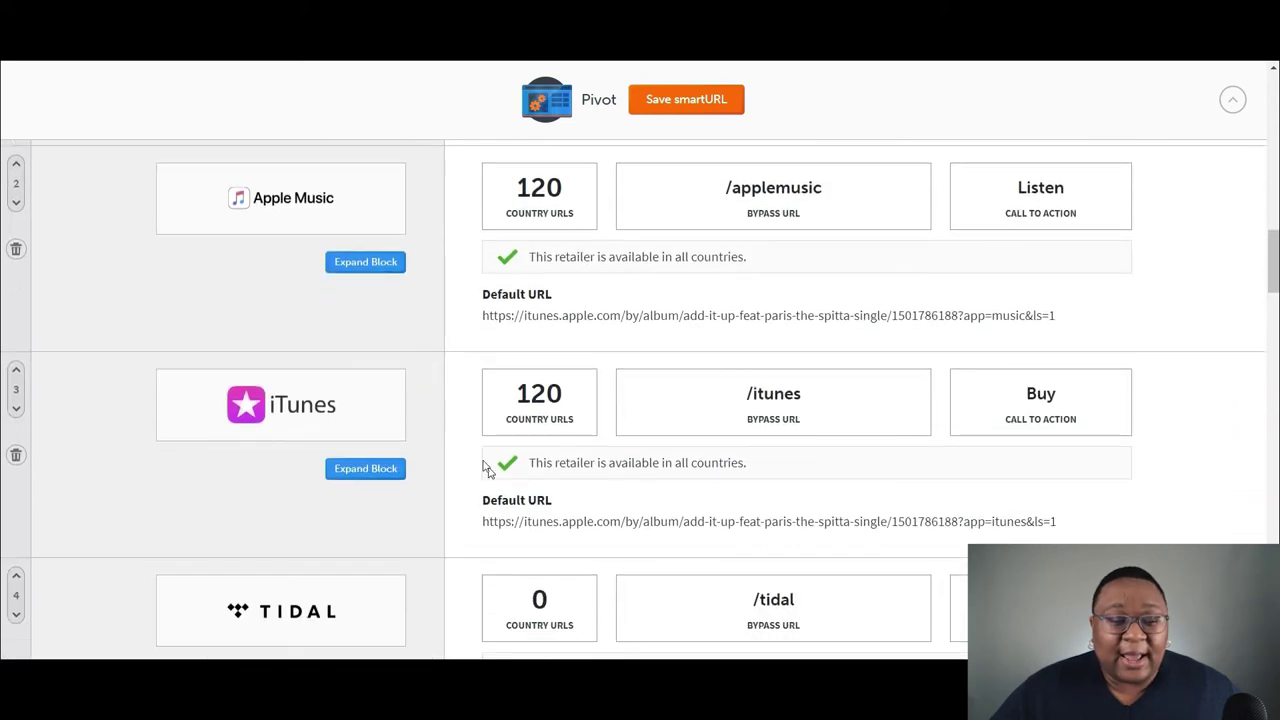
pyautogui.scroll(-10, 551, 518)
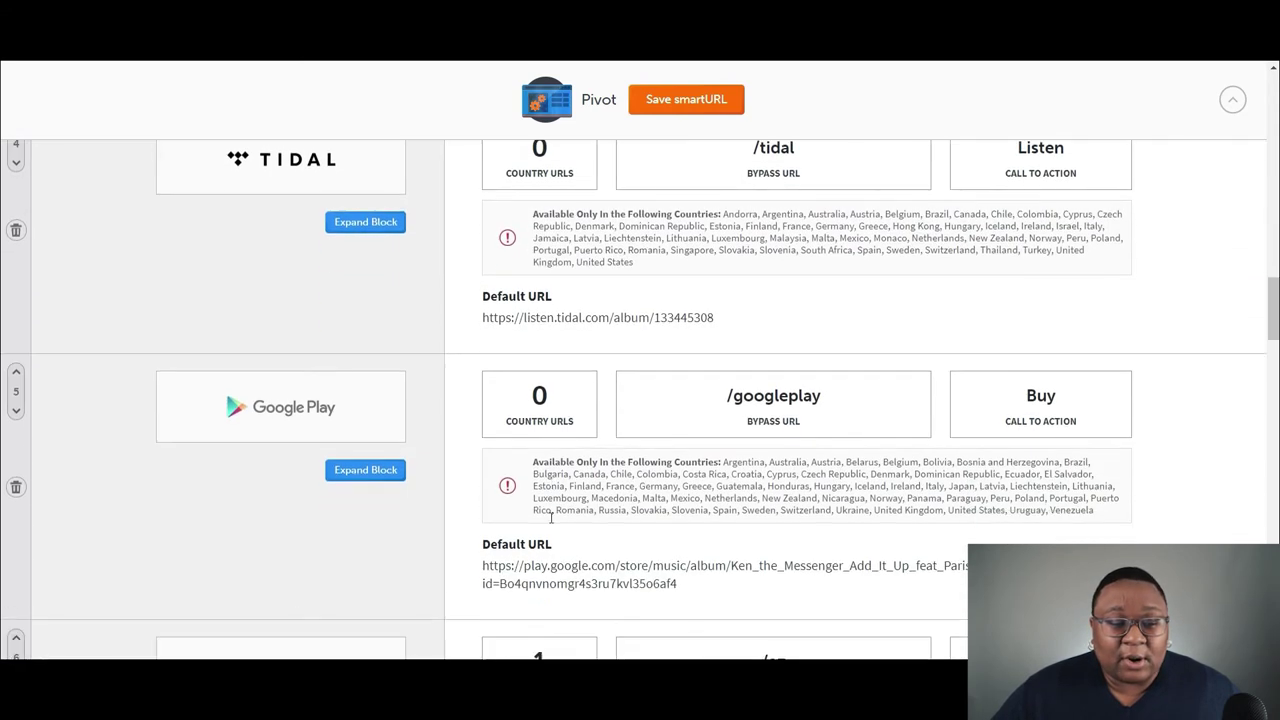
pyautogui.scroll(-5, 640, 513)
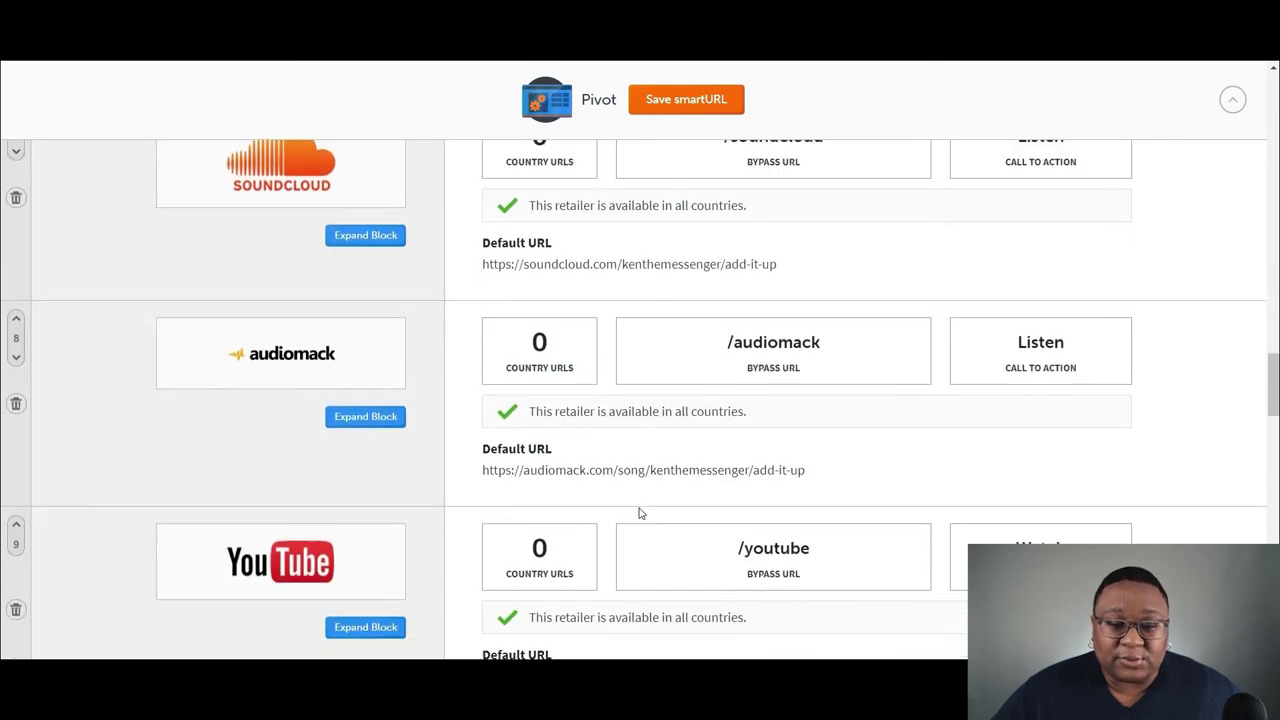
pyautogui.scroll(-2, 680, 469)
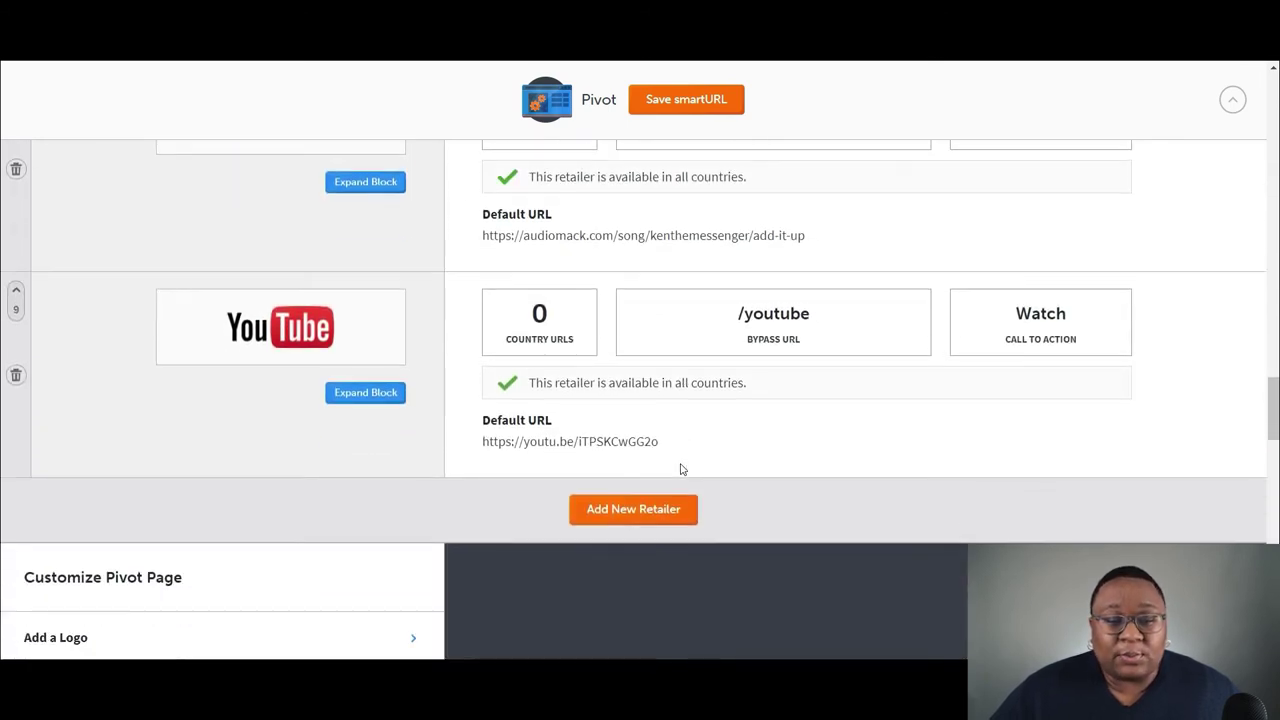
pyautogui.scroll(-1, 757, 463)
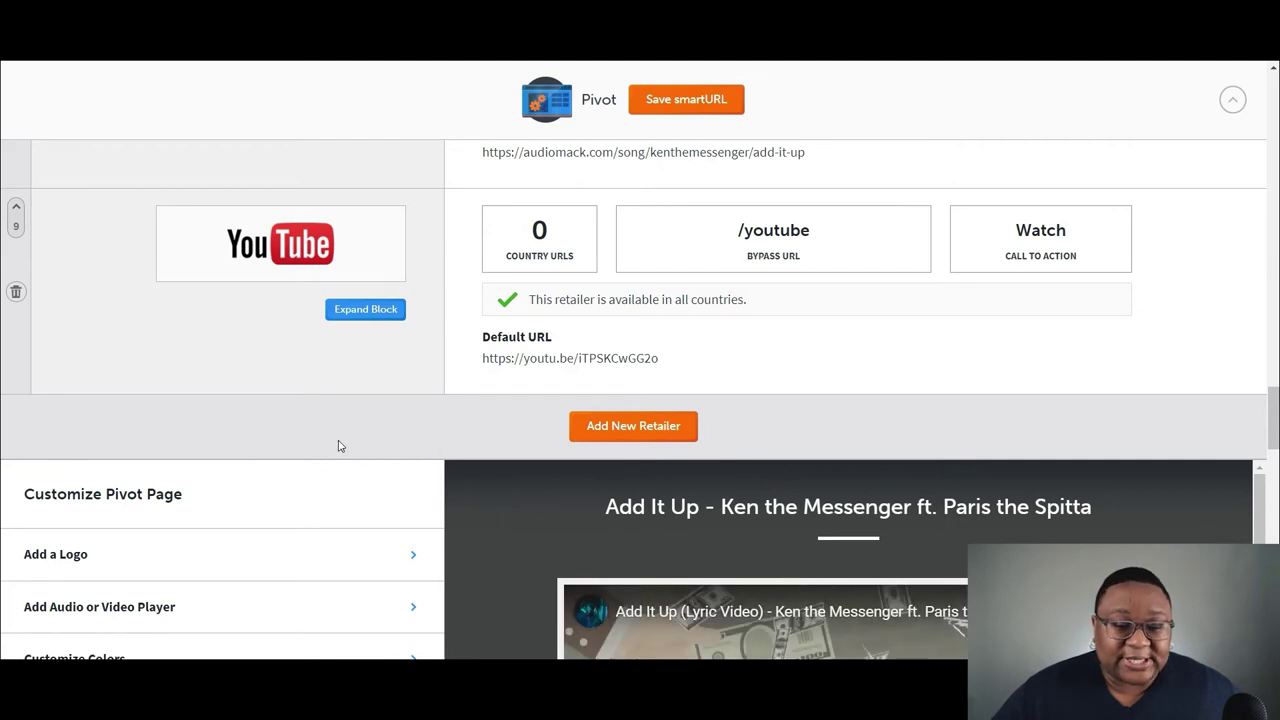
# Step: Add a new retailer block and search the retailer list for 'you' instead of 'spot'
pyautogui.click(638, 428)
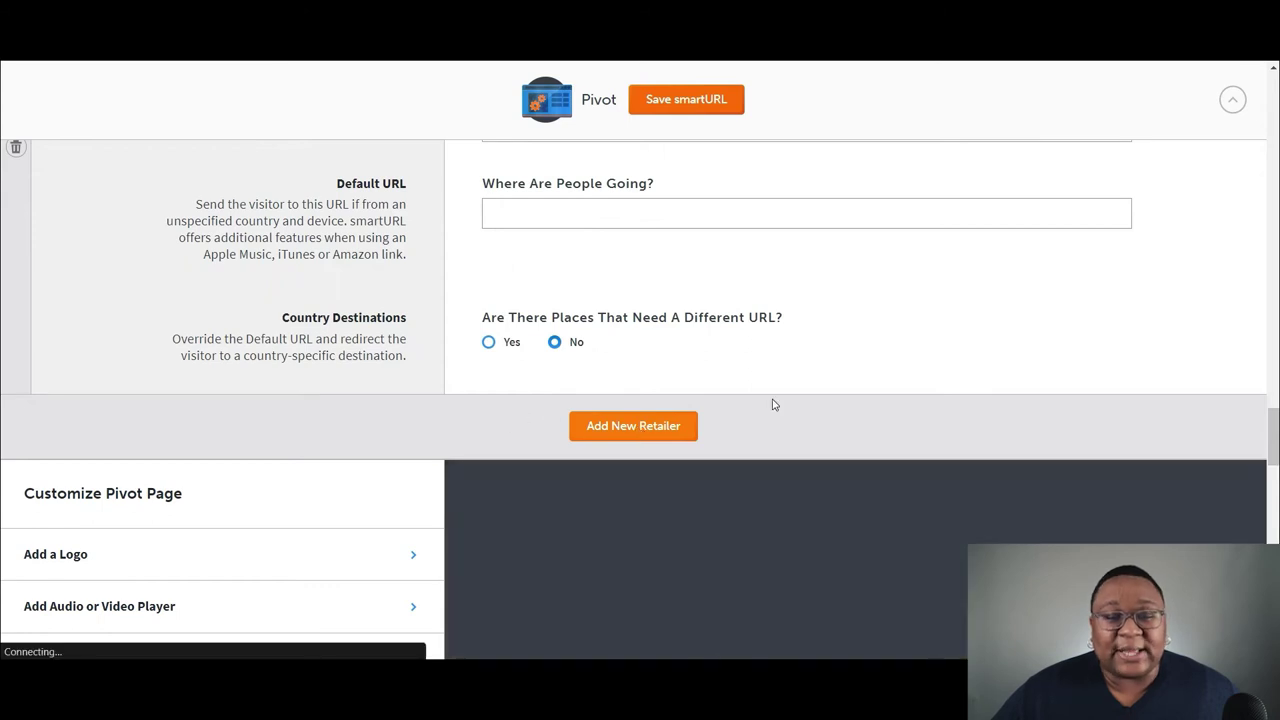
pyautogui.scroll(3, 655, 395)
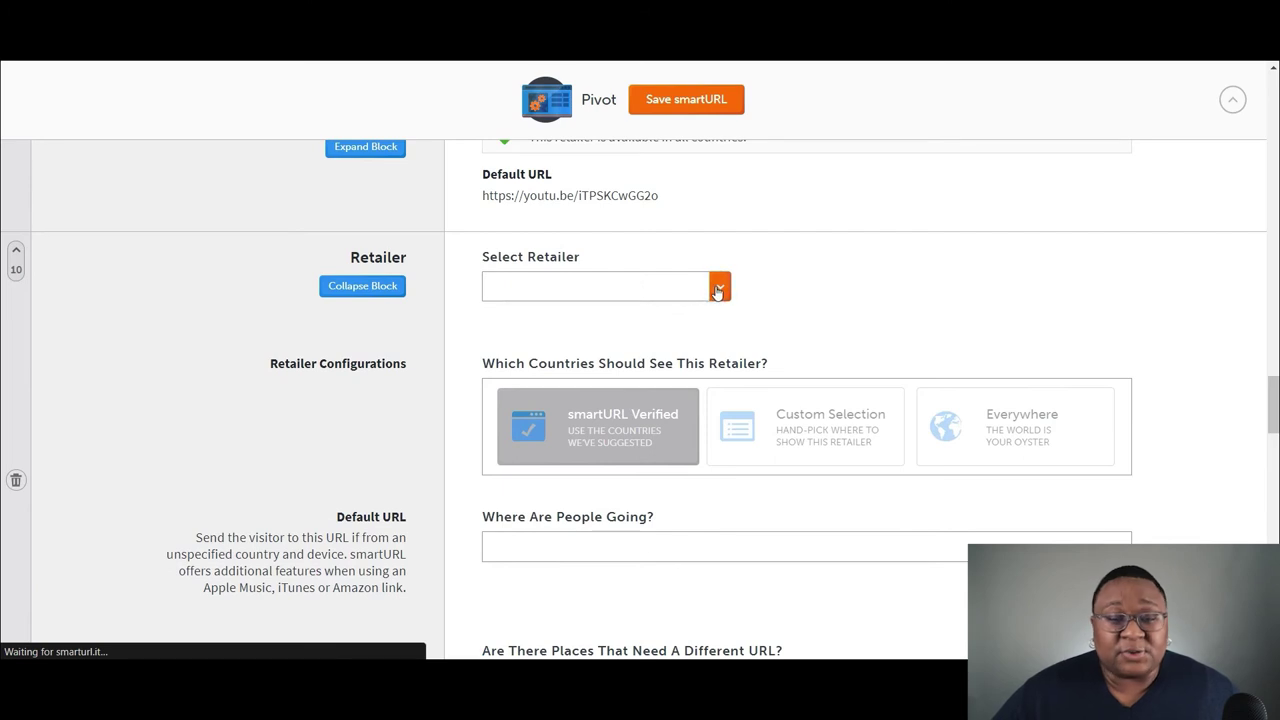
pyautogui.click(549, 293)
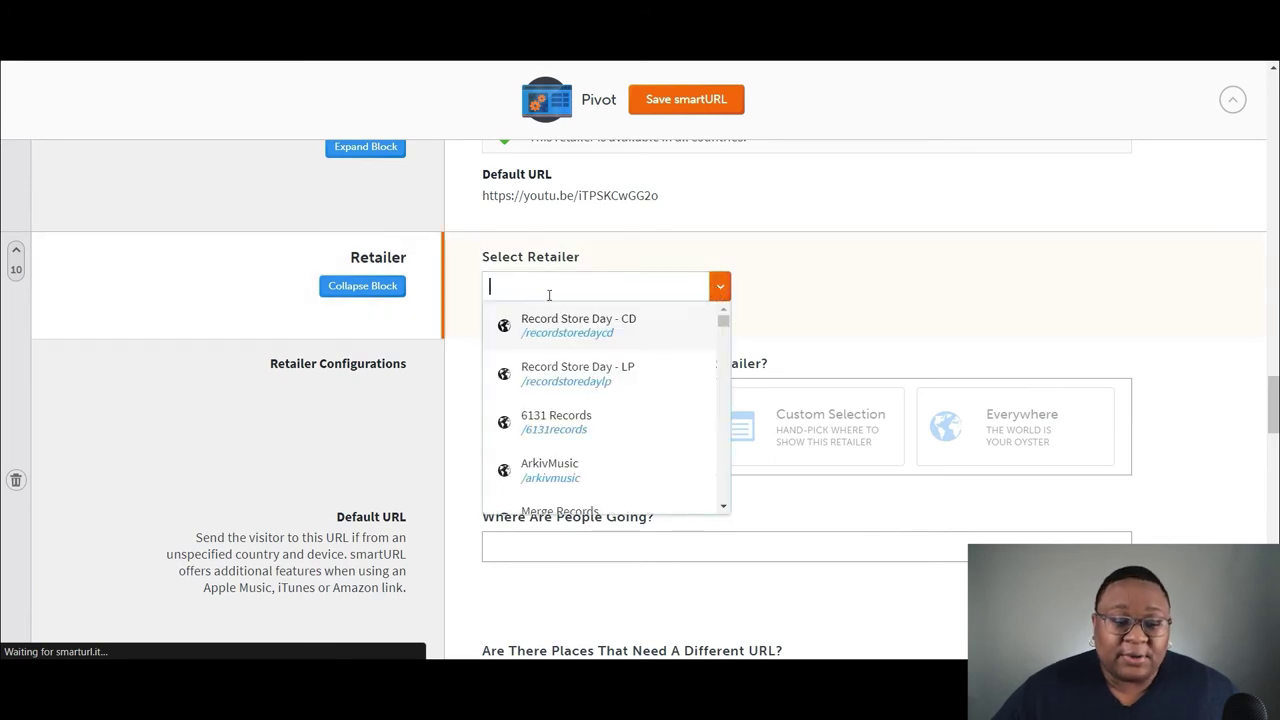
pyautogui.write('spot')
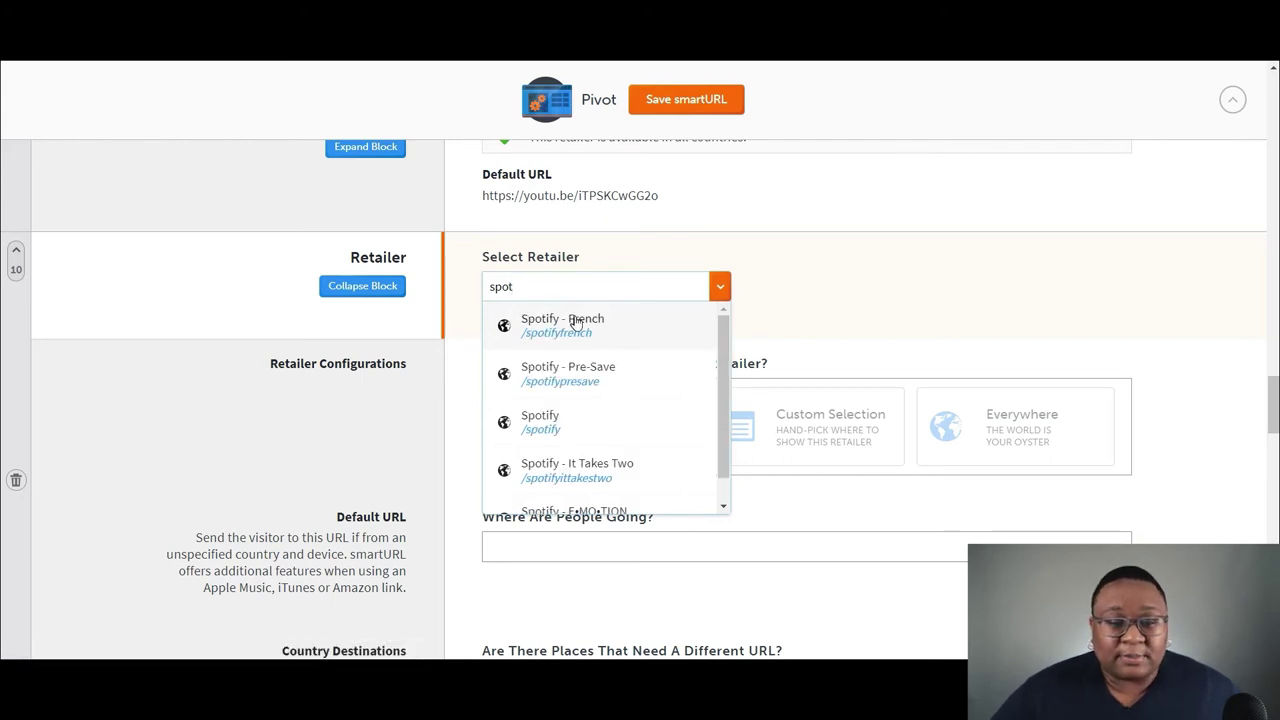
pyautogui.moveTo(529, 289); pyautogui.dragTo(478, 297)
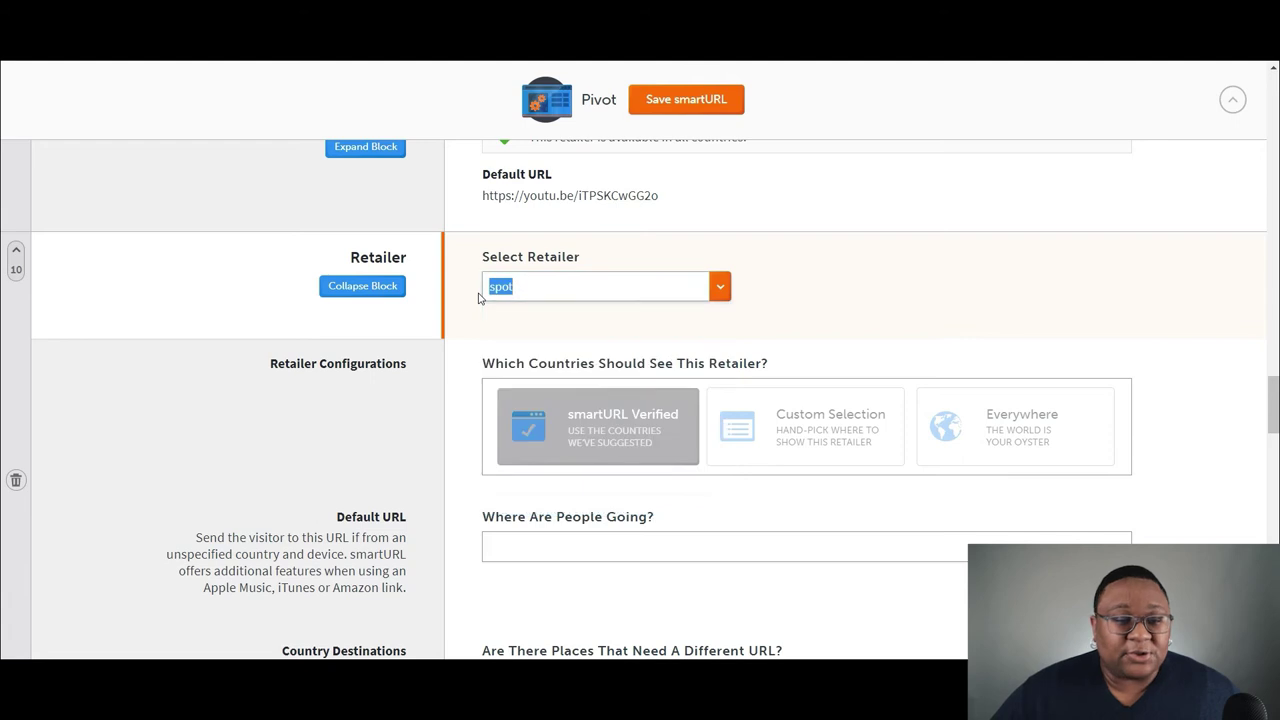
pyautogui.write('you')
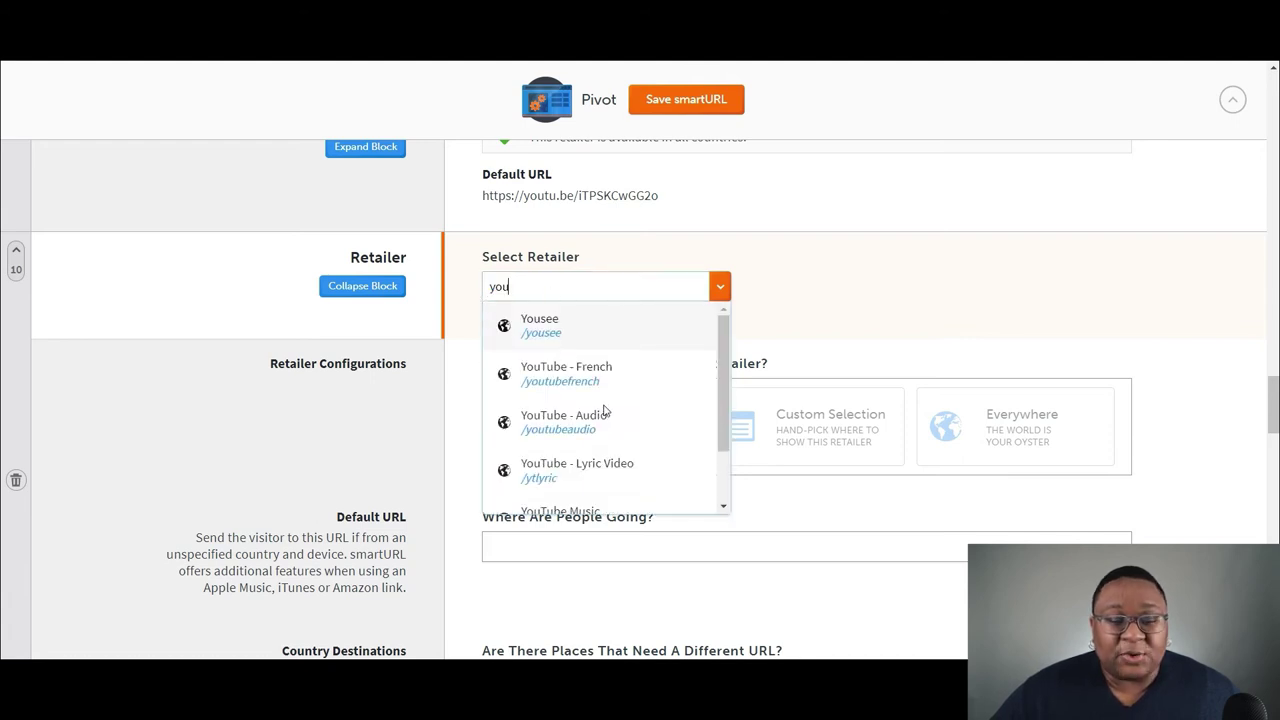
# Step: Pick YouTube as the retailer, giving the bypass link smarturl.it/add-it-up/youtube
pyautogui.scroll(-2, 604, 410)
pyautogui.scroll(-1, 604, 410)
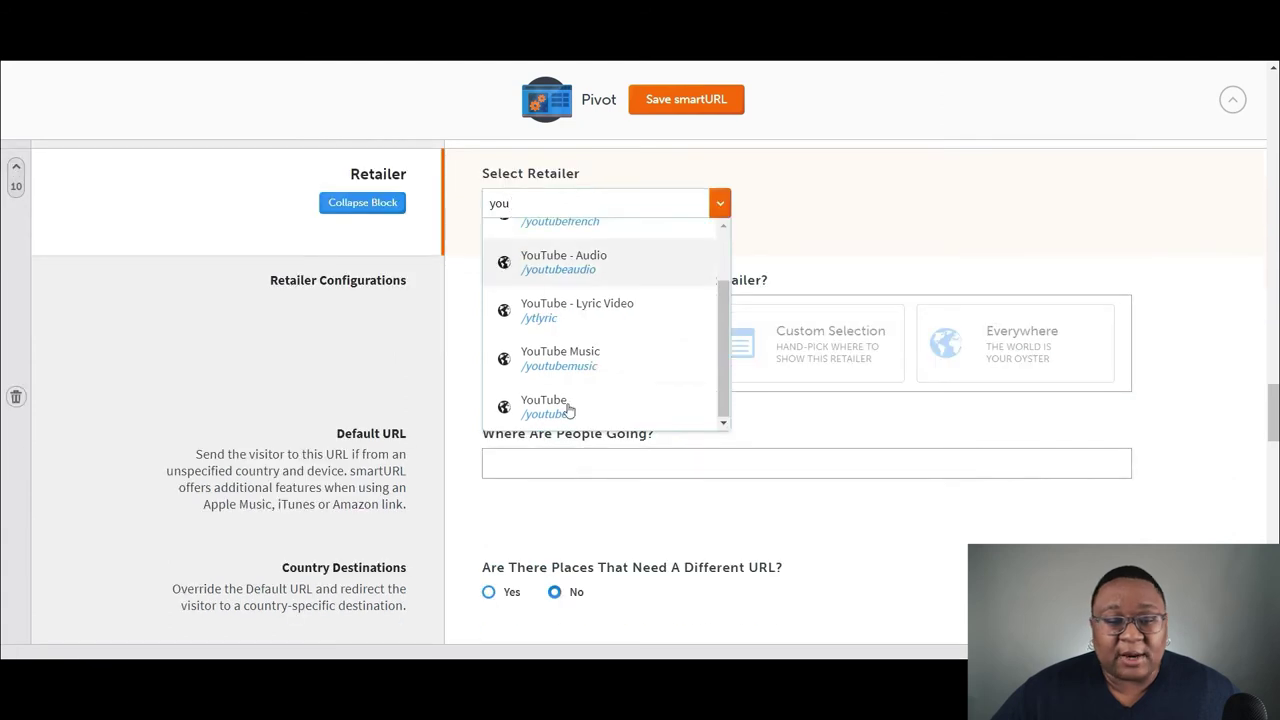
pyautogui.click(548, 412)
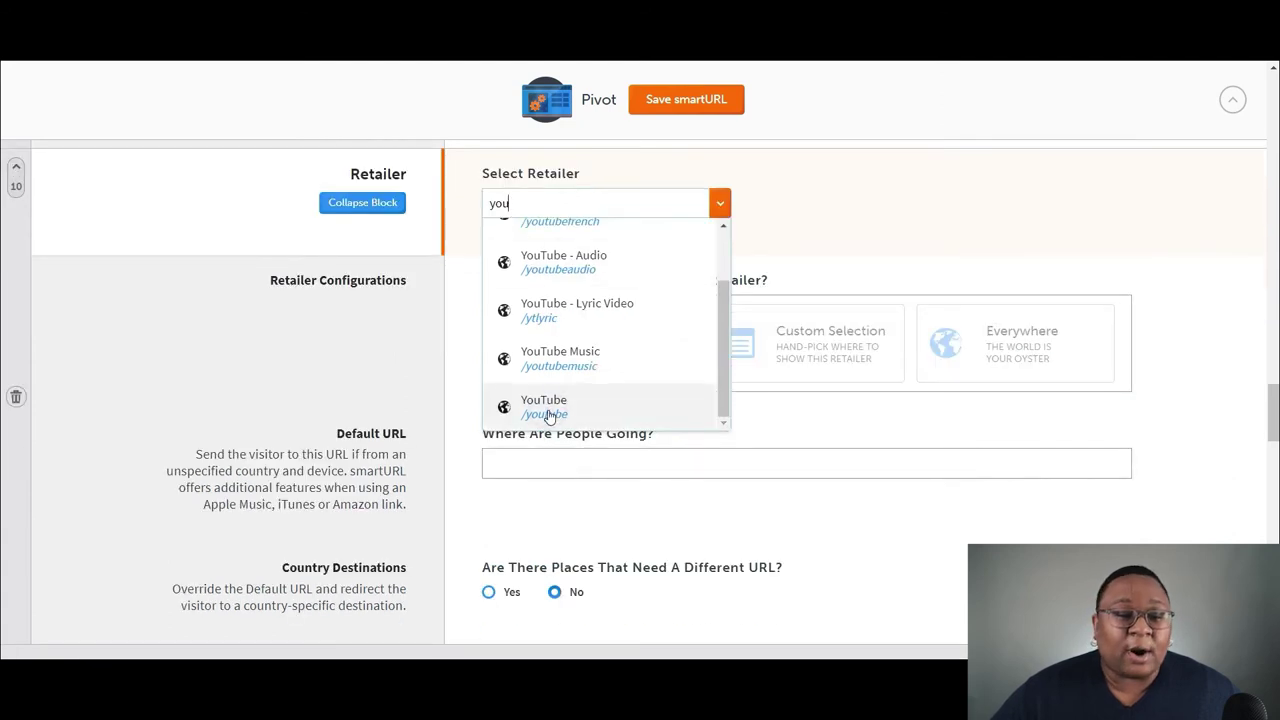
pyautogui.scroll(-1, 518, 503)
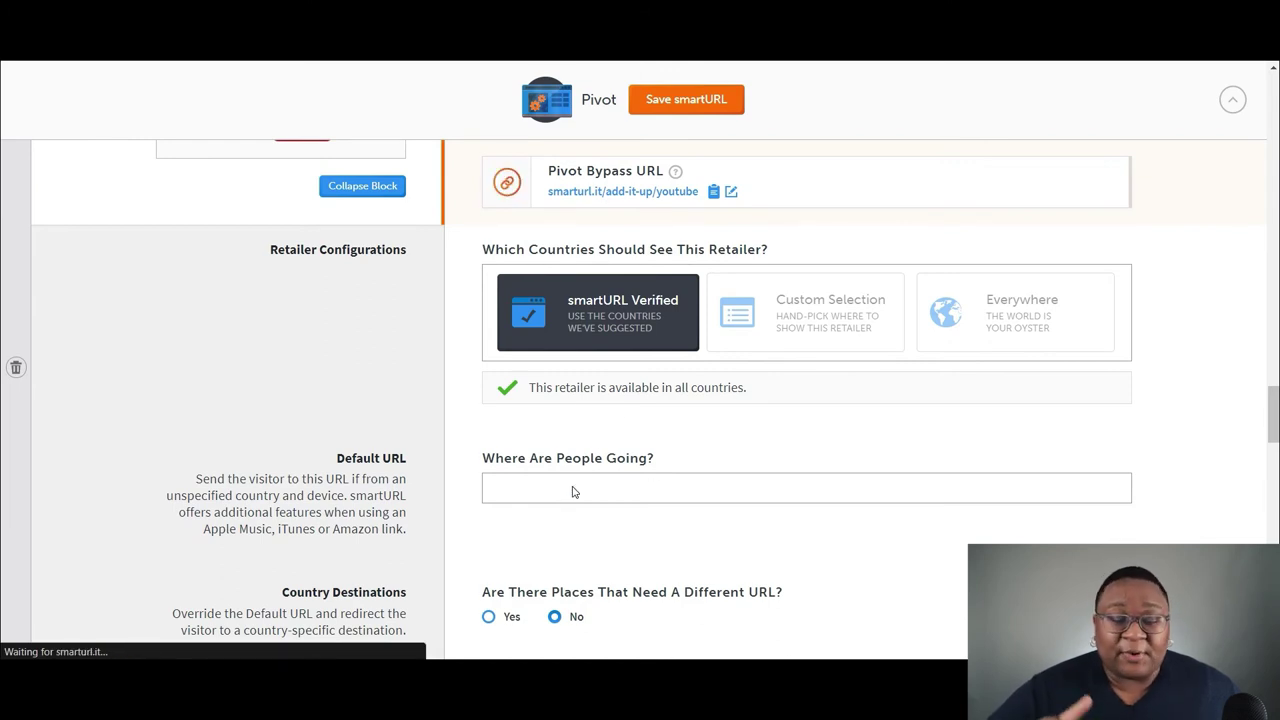
pyautogui.scroll(-2, 580, 488)
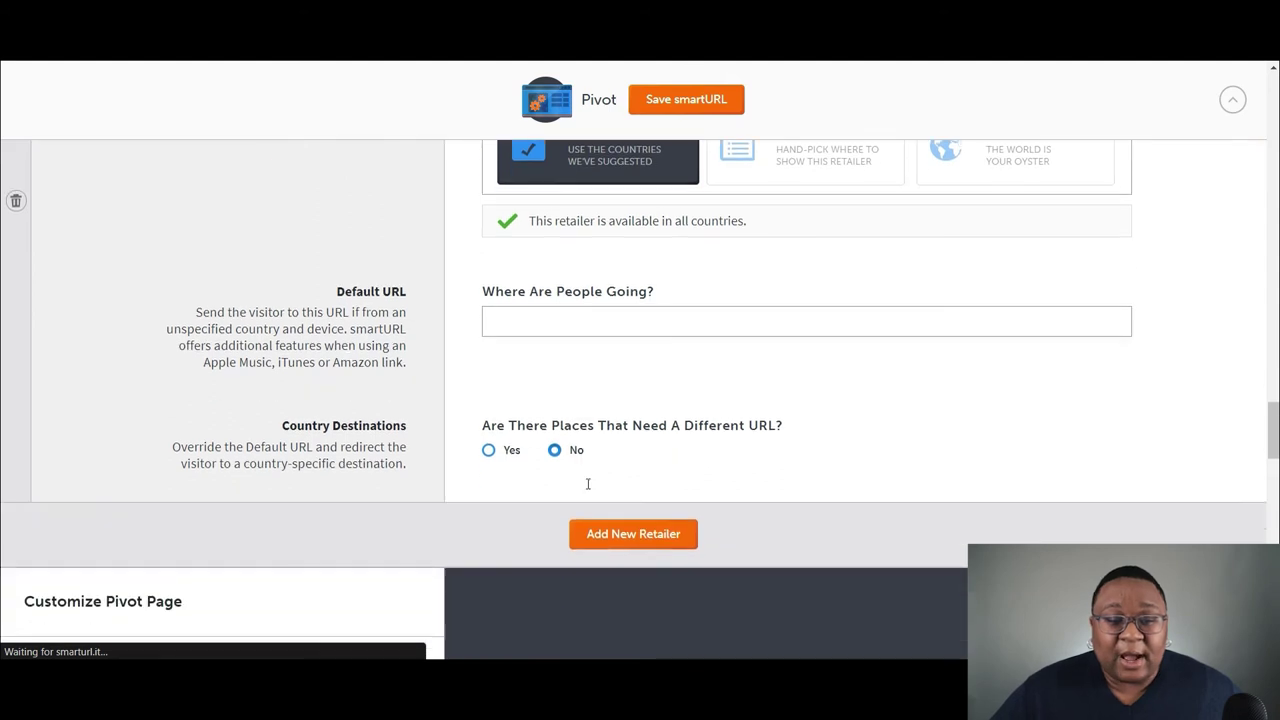
pyautogui.scroll(4, 570, 477)
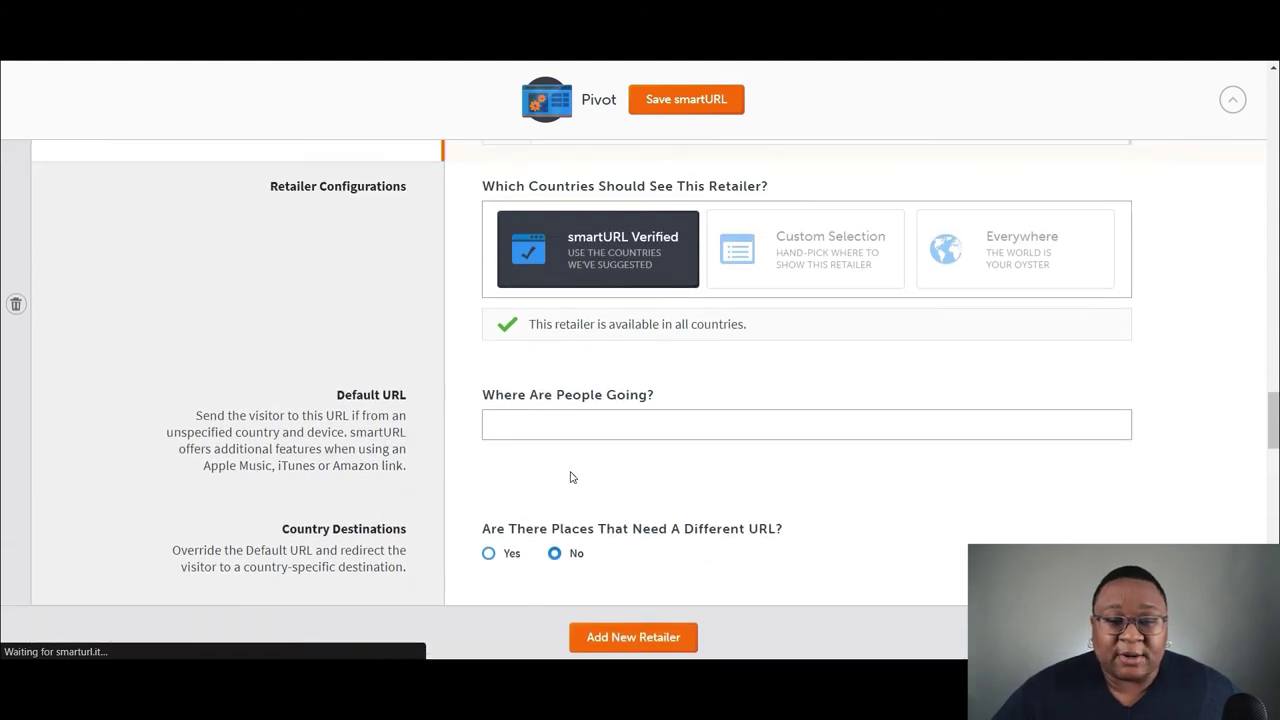
pyautogui.scroll(-2, 260, 480)
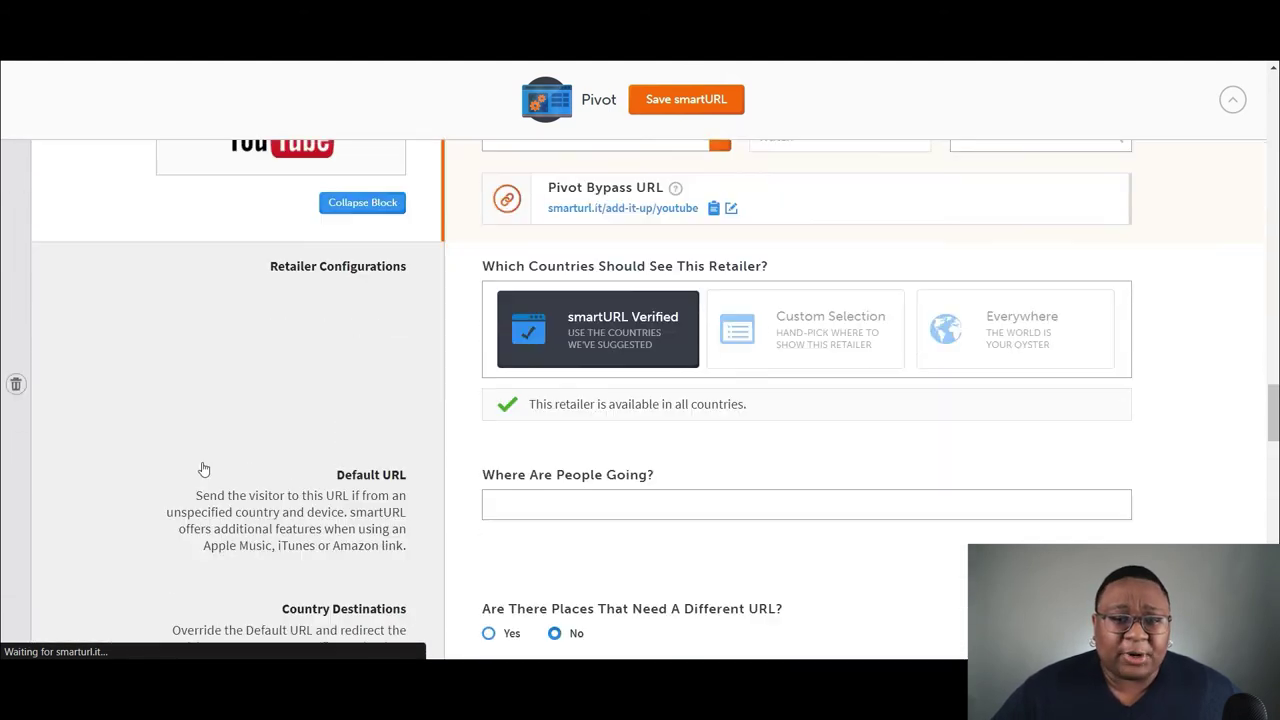
# Step: Scroll through the retailer list and the Customize Pivot Page preview with the lyric video
pyautogui.scroll(-10, 622, 476)
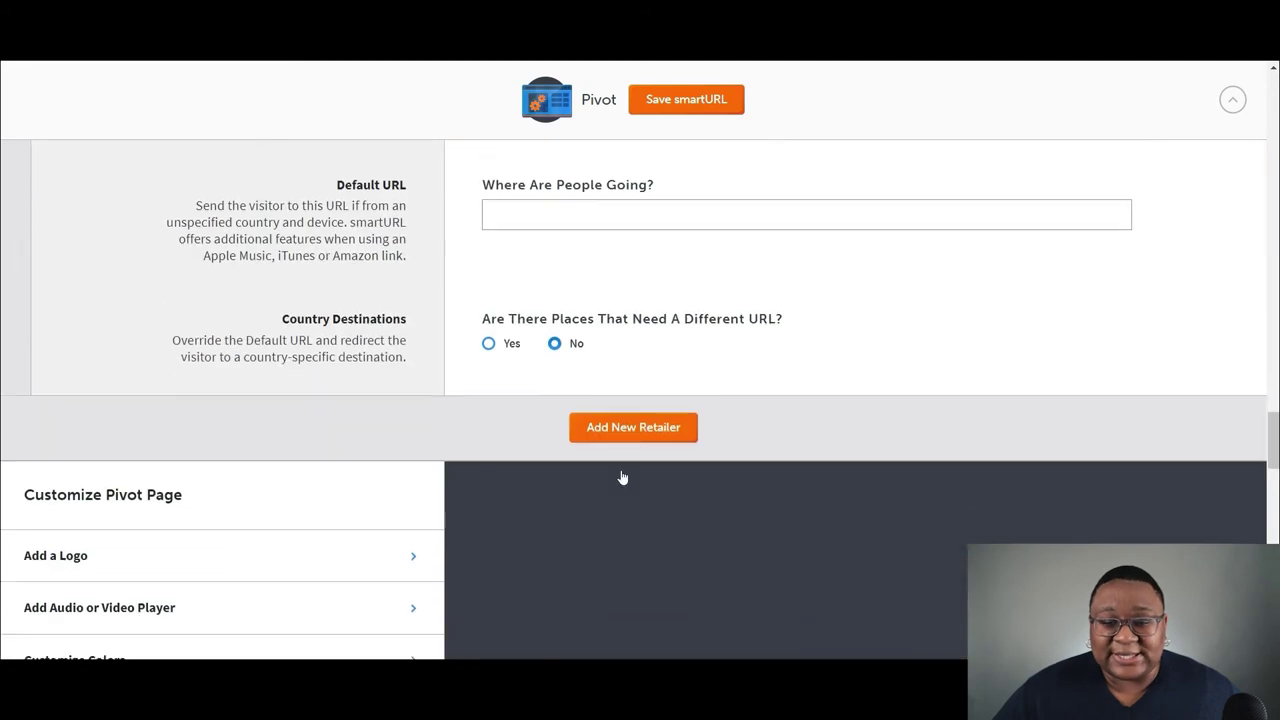
pyautogui.scroll(4, 620, 476)
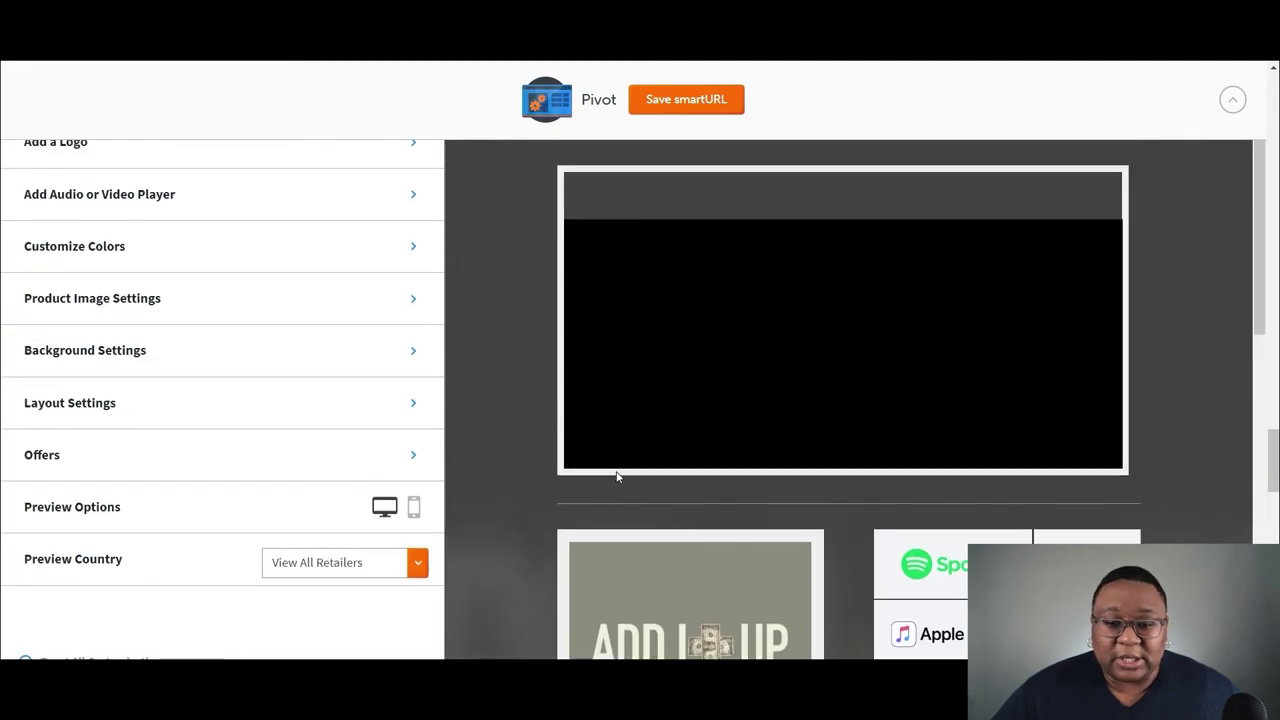
pyautogui.scroll(2, 838, 345)
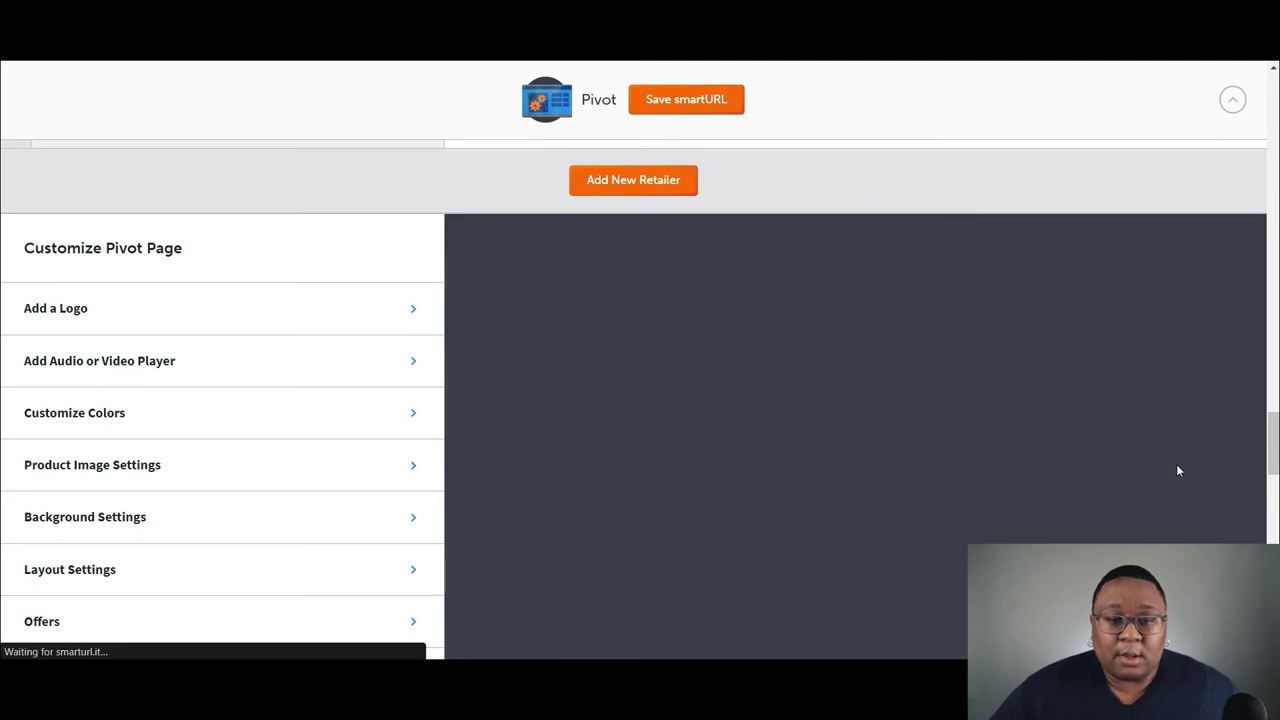
pyautogui.scroll(4, 1176, 464)
pyautogui.scroll(-4, 1176, 464)
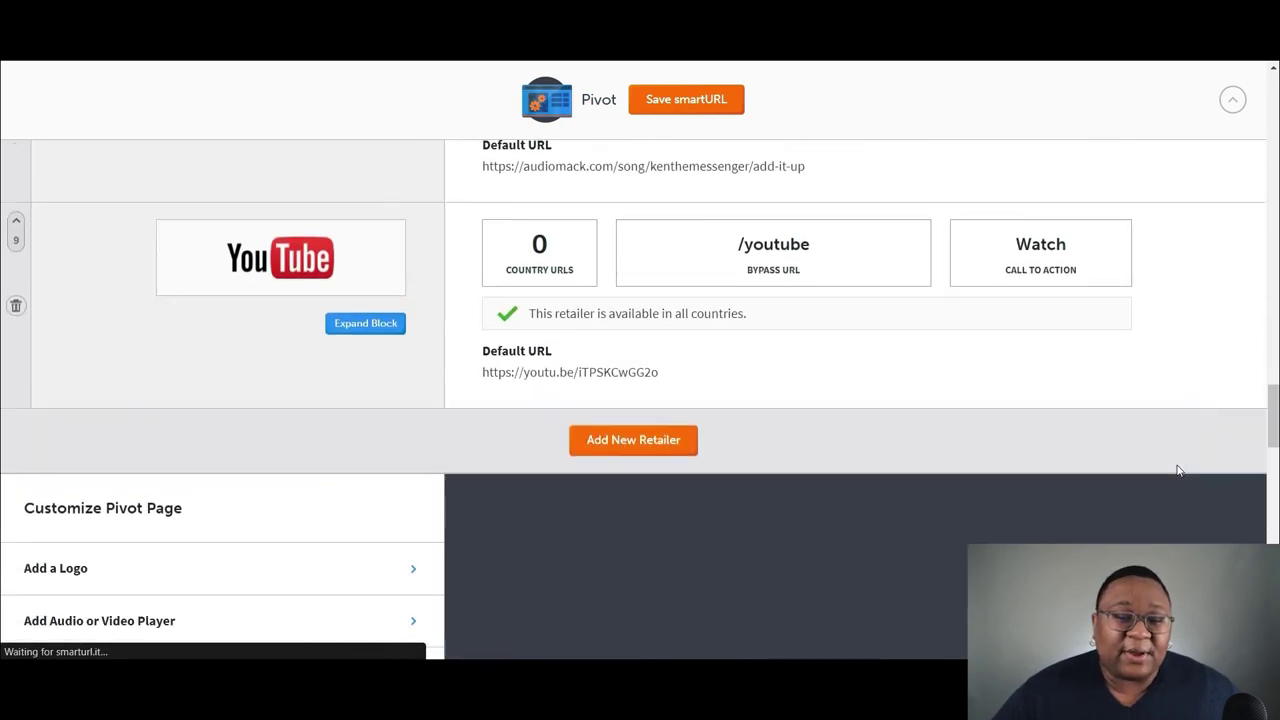
pyautogui.scroll(-1, 1177, 470)
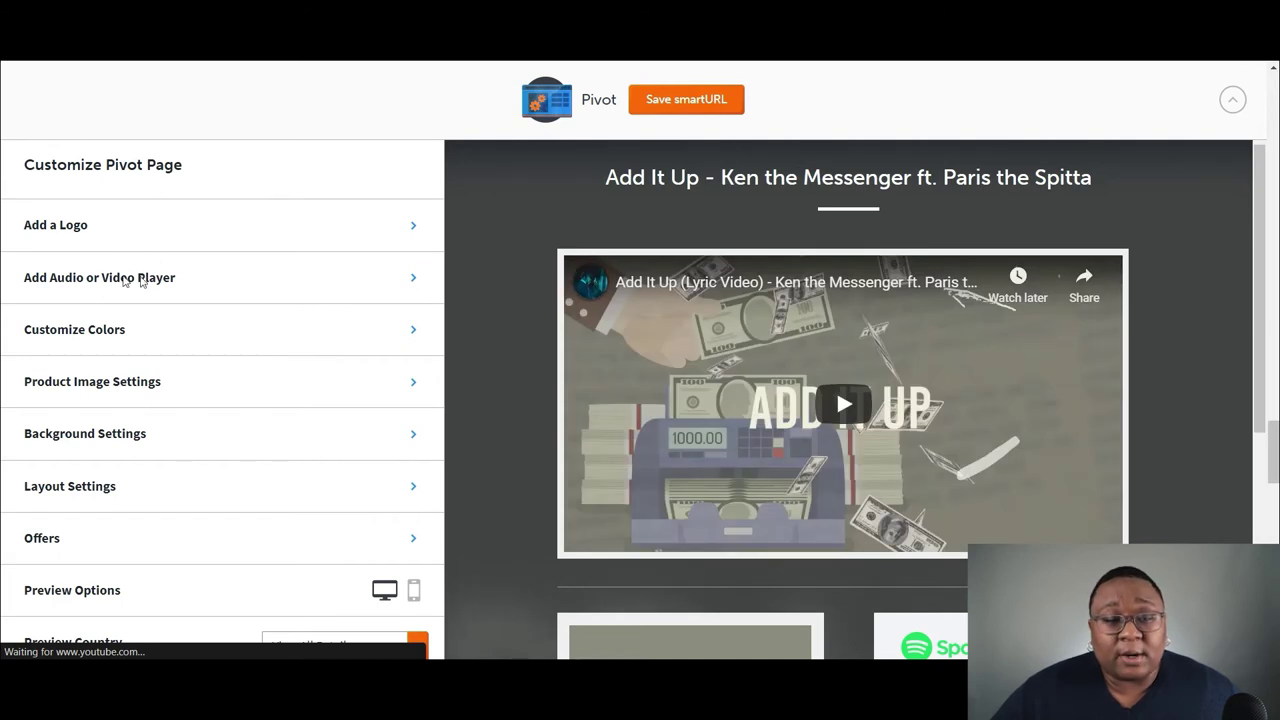
# Step: Enable the video player with YouTube ID FPhS-Ih96HM and autoplay off, then check the preview
pyautogui.click(413, 280)
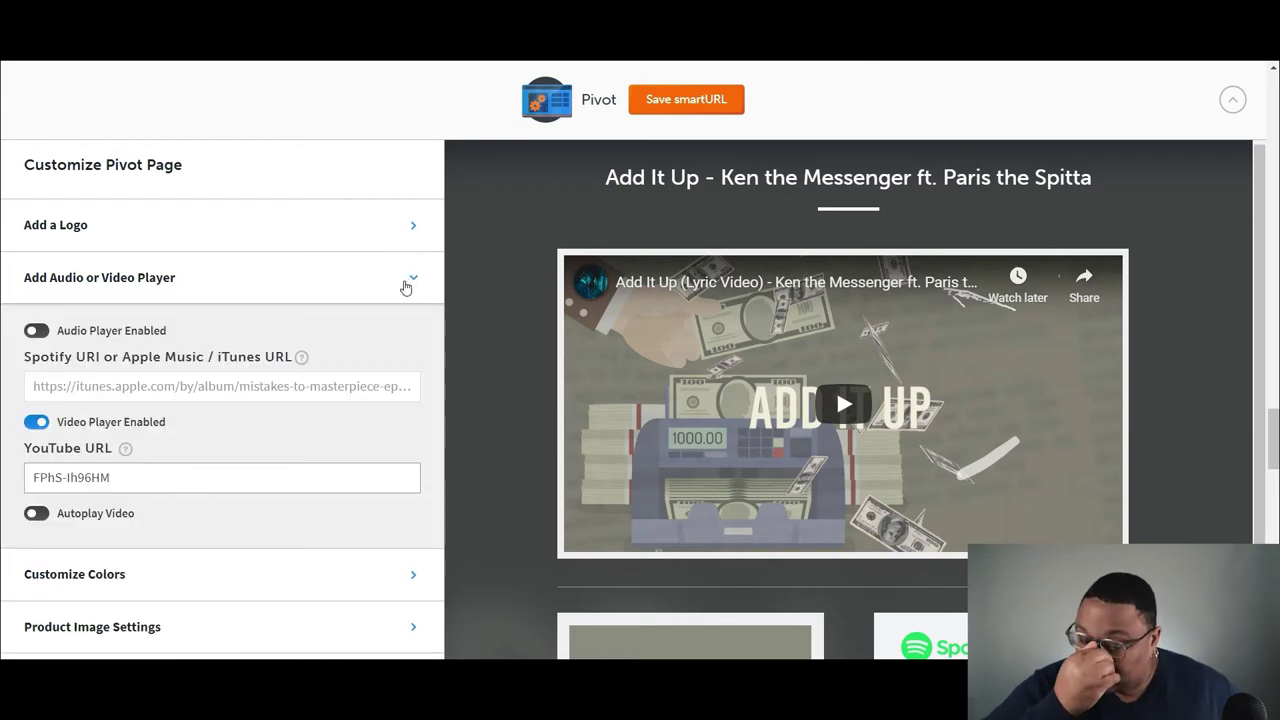
pyautogui.scroll(-1, 405, 288)
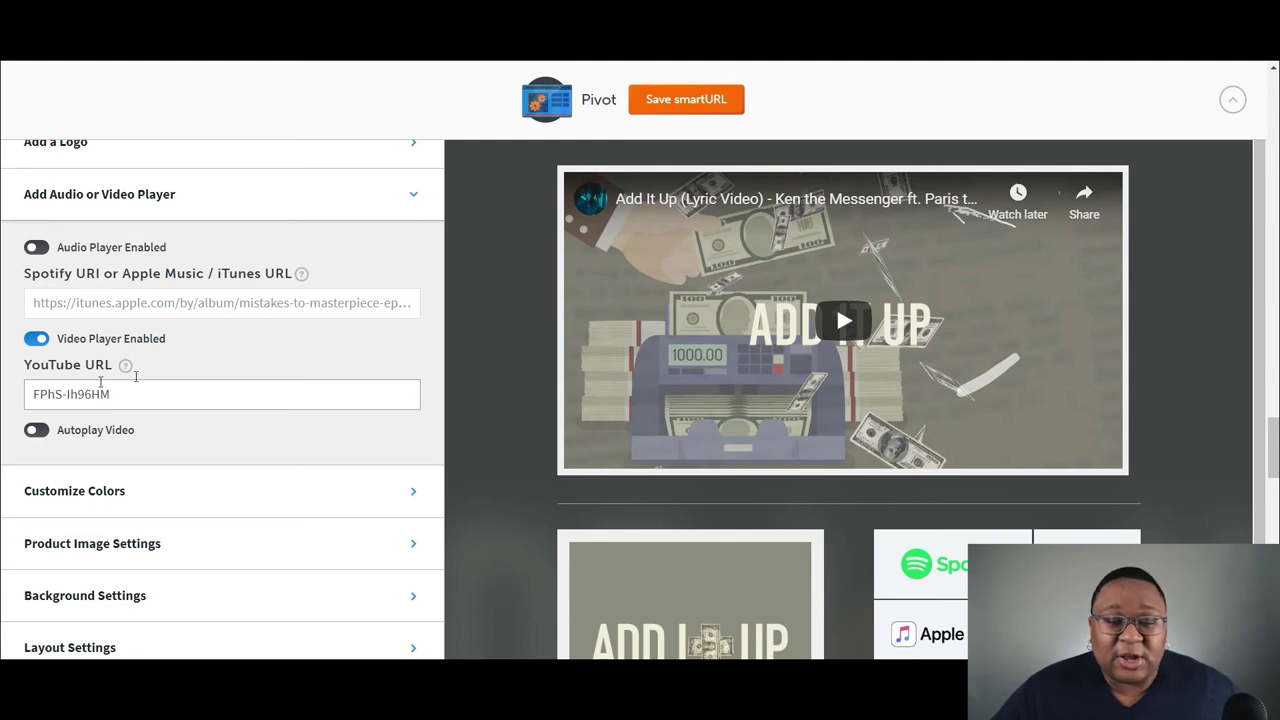
pyautogui.scroll(2, 590, 410)
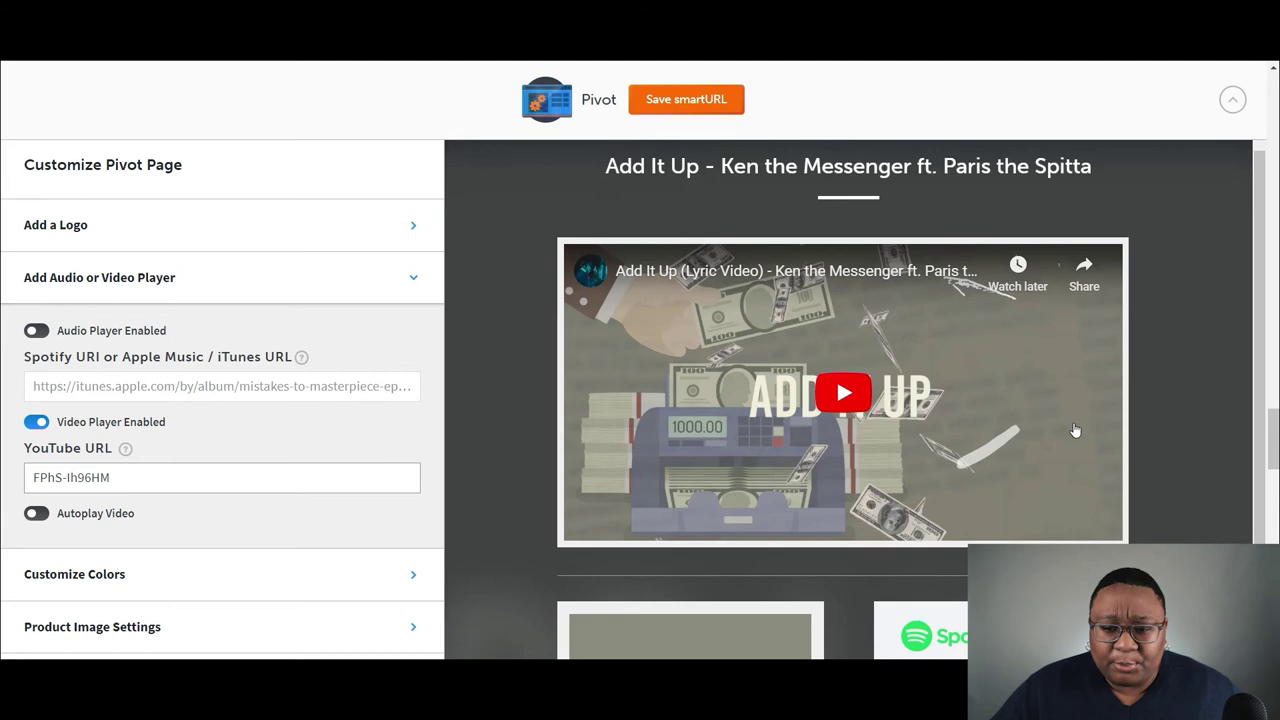
pyautogui.scroll(-3, 1075, 430)
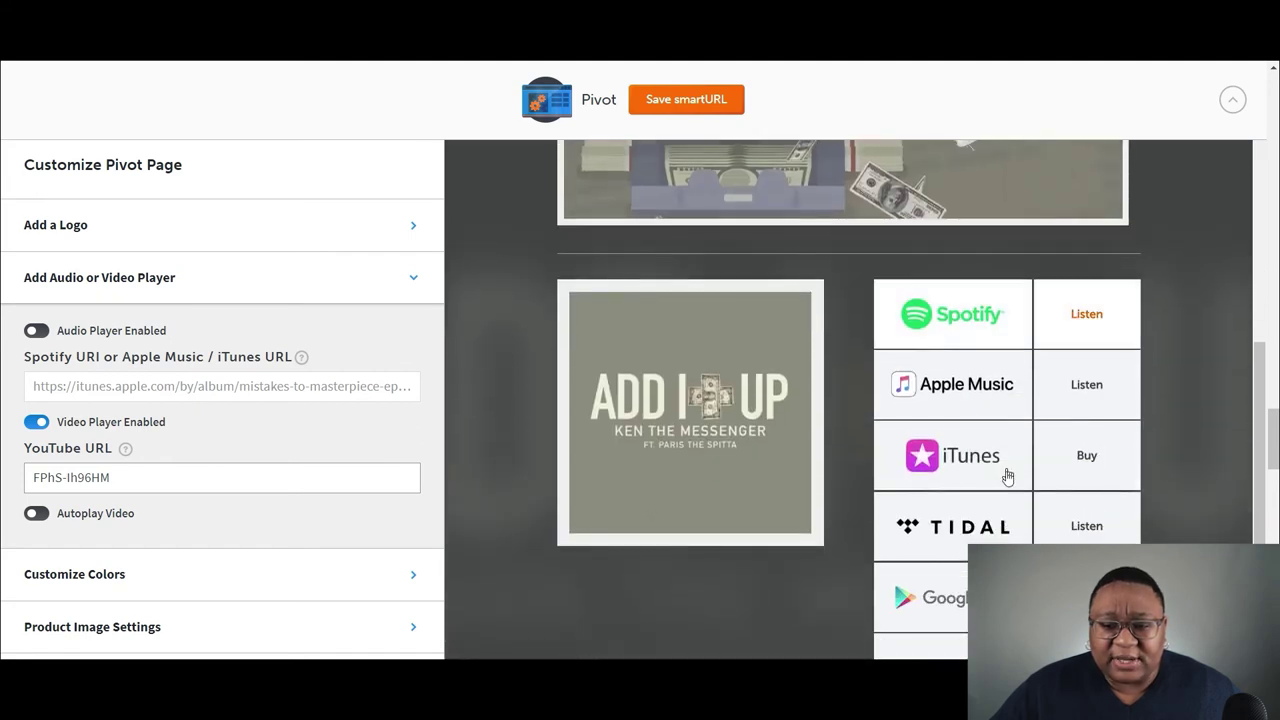
pyautogui.scroll(-5, 1007, 477)
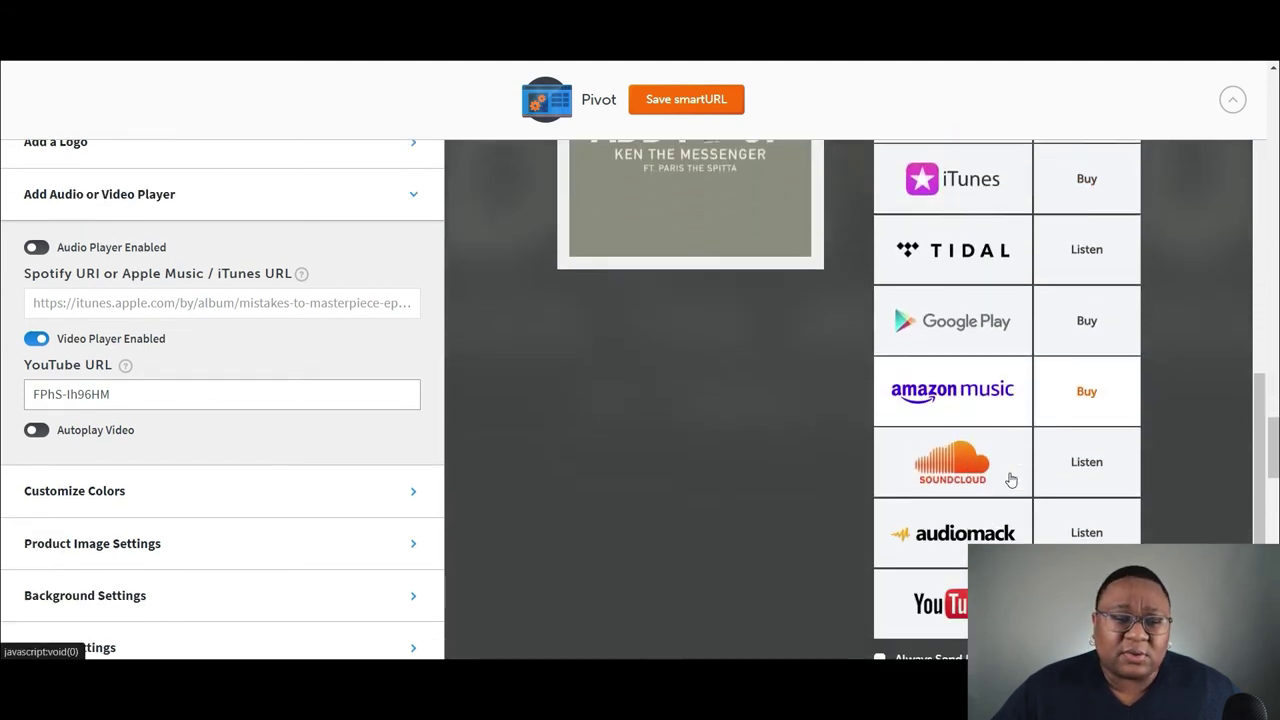
pyautogui.scroll(-8, 1011, 480)
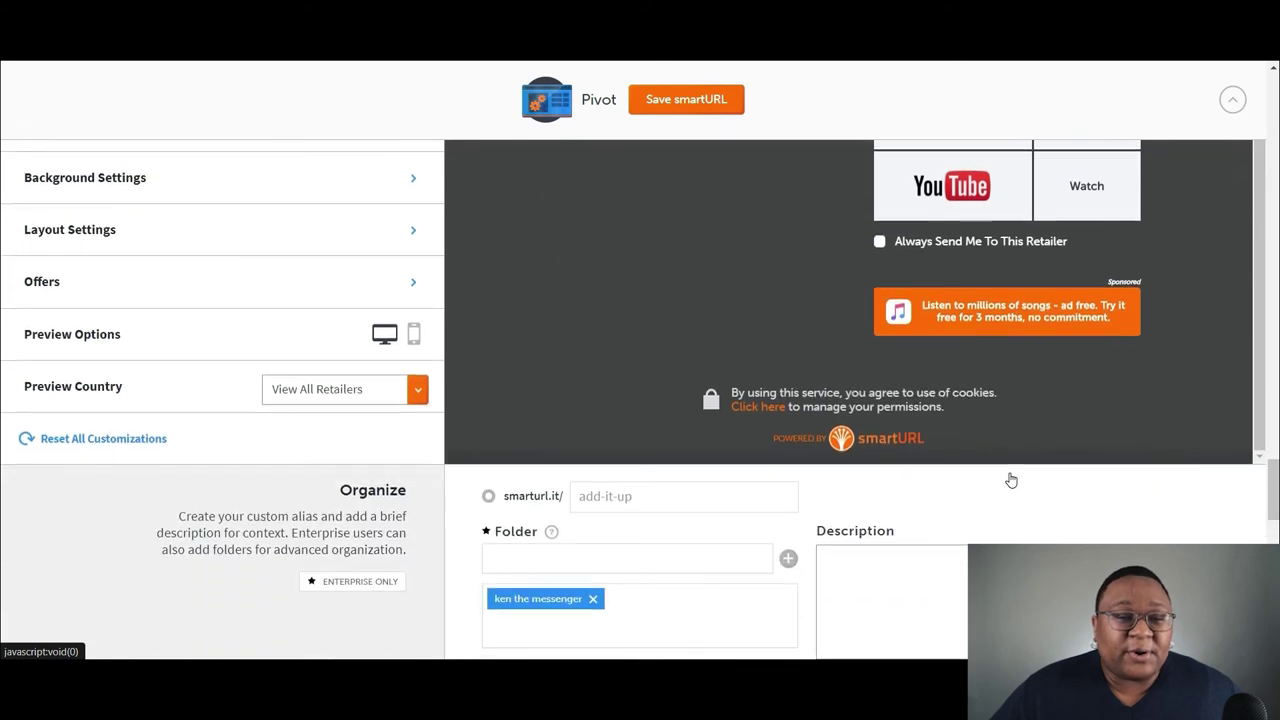
pyautogui.scroll(-3, 1010, 480)
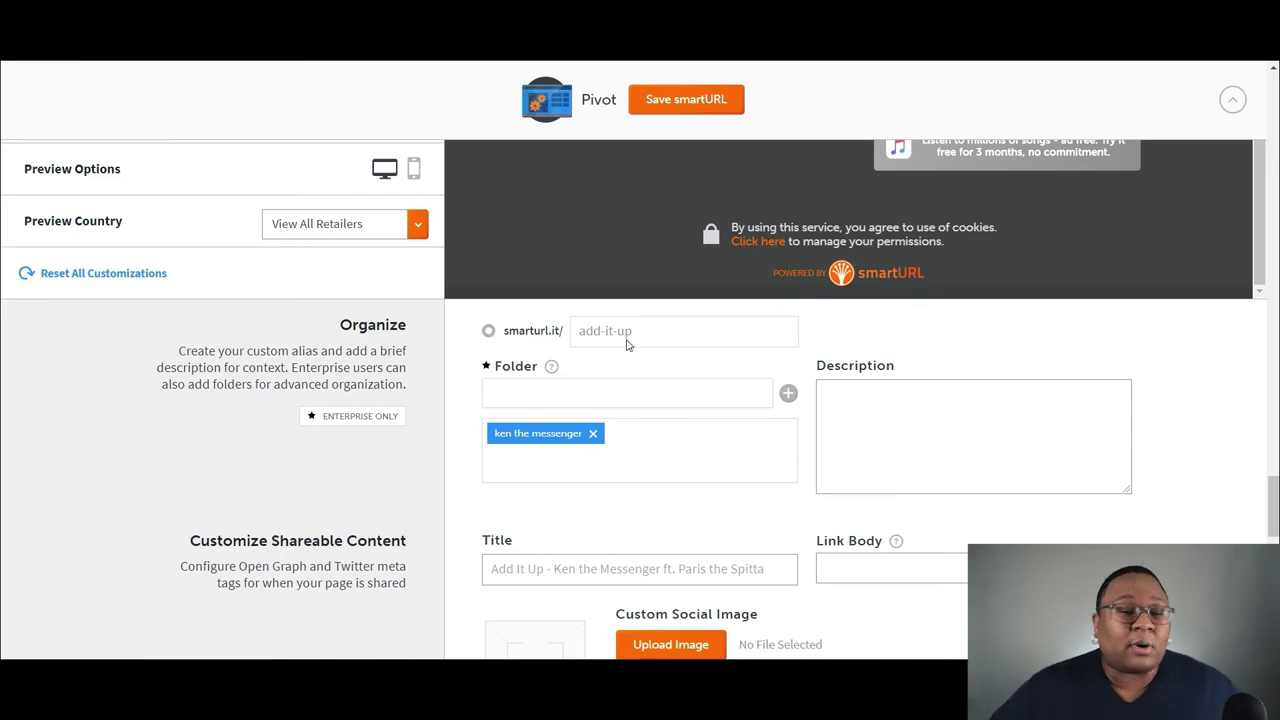
pyautogui.scroll(-1, 706, 397)
pyautogui.scroll(-1, 706, 397)
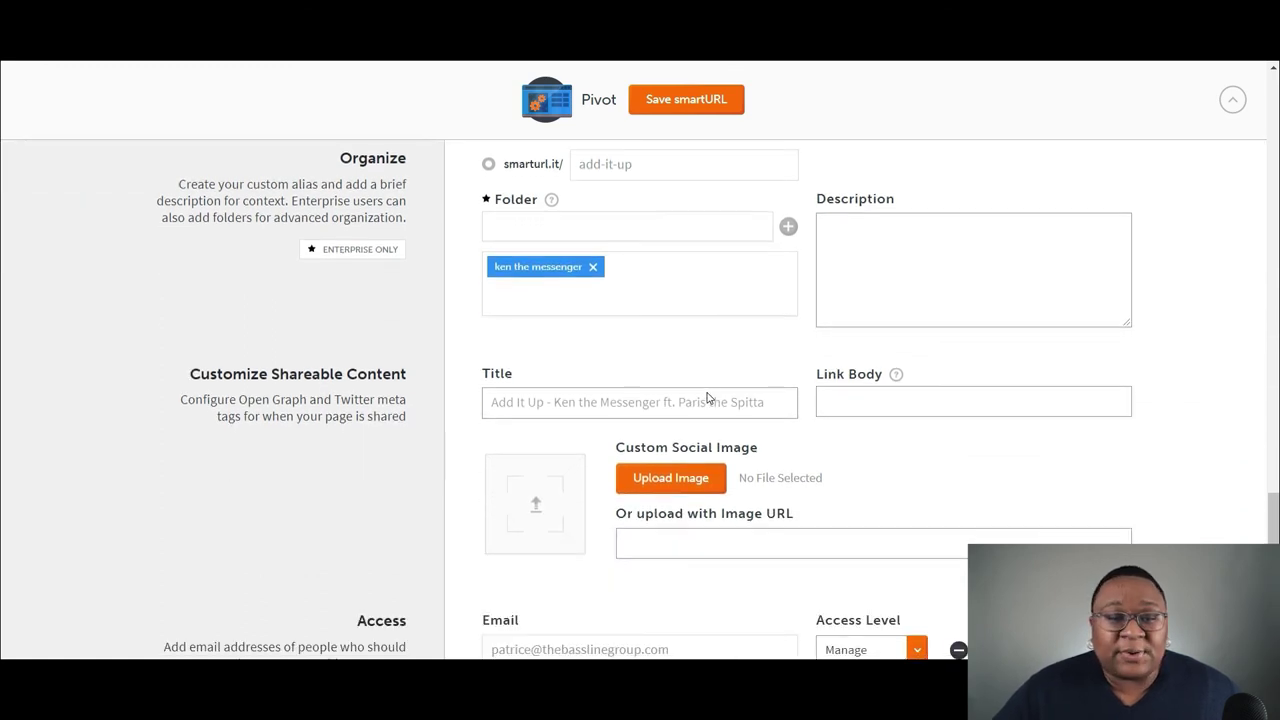
pyautogui.scroll(-2, 734, 401)
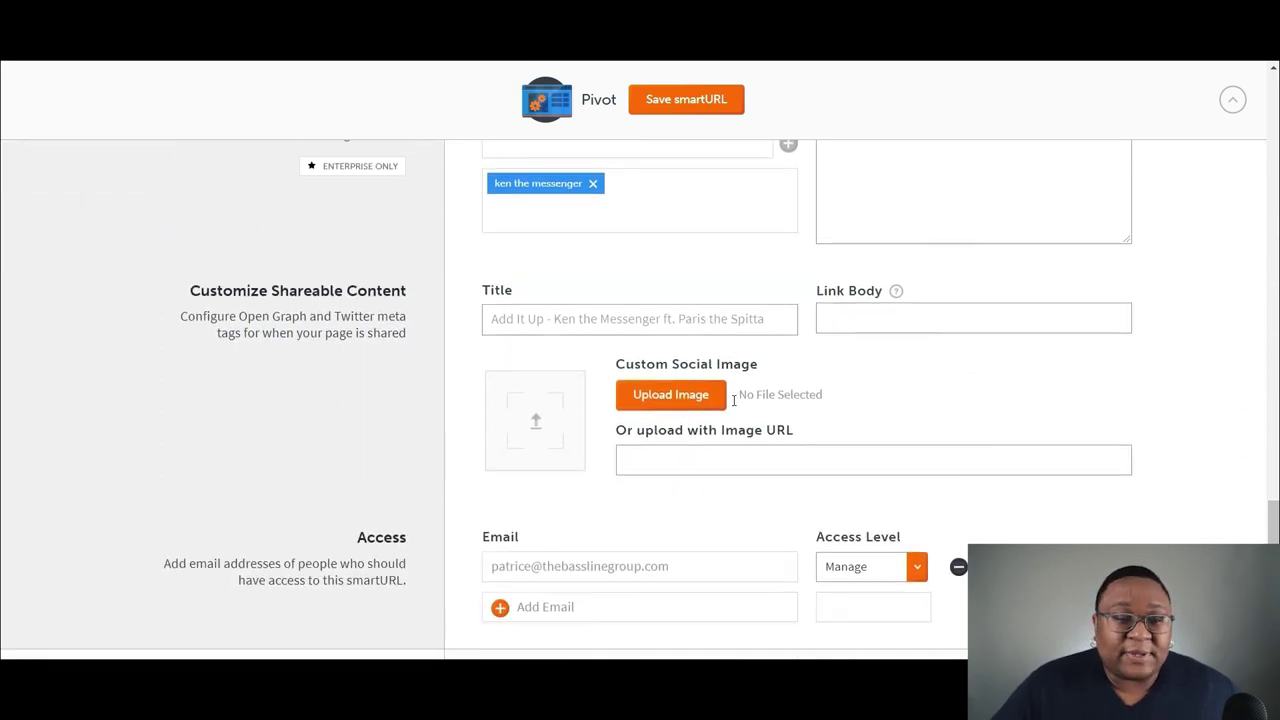
pyautogui.scroll(4, 731, 406)
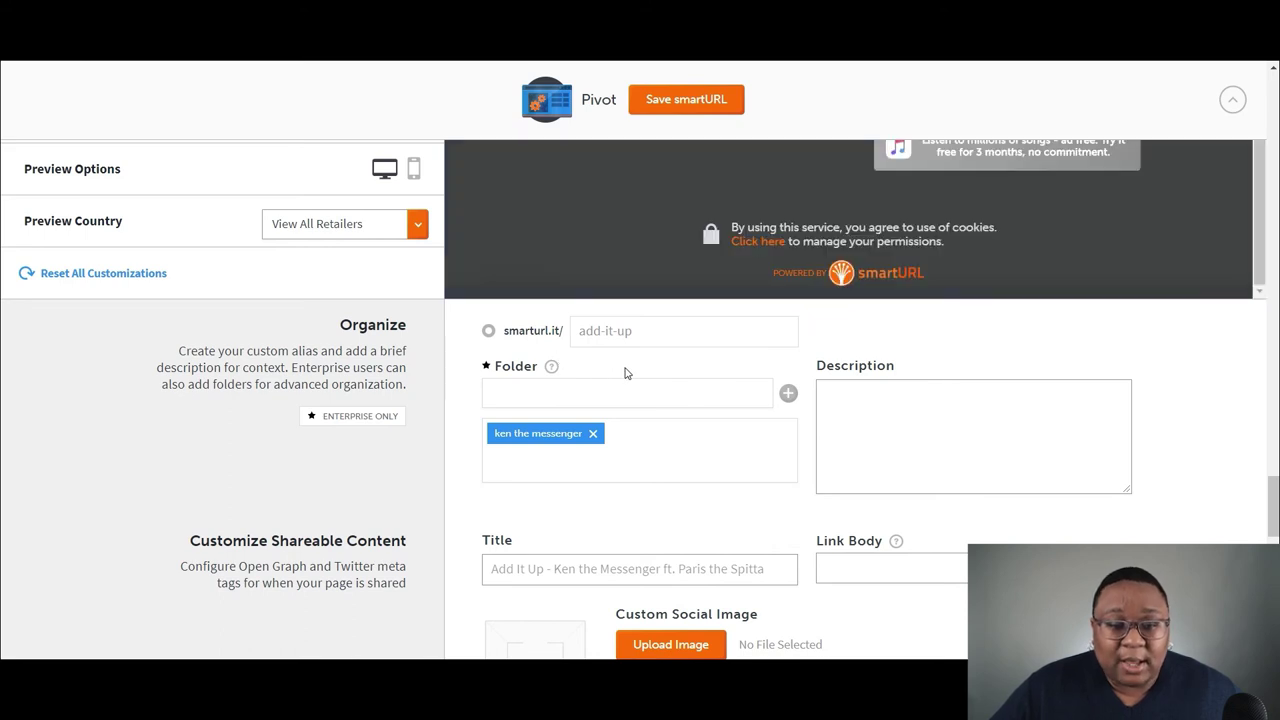
pyautogui.scroll(-1, 625, 373)
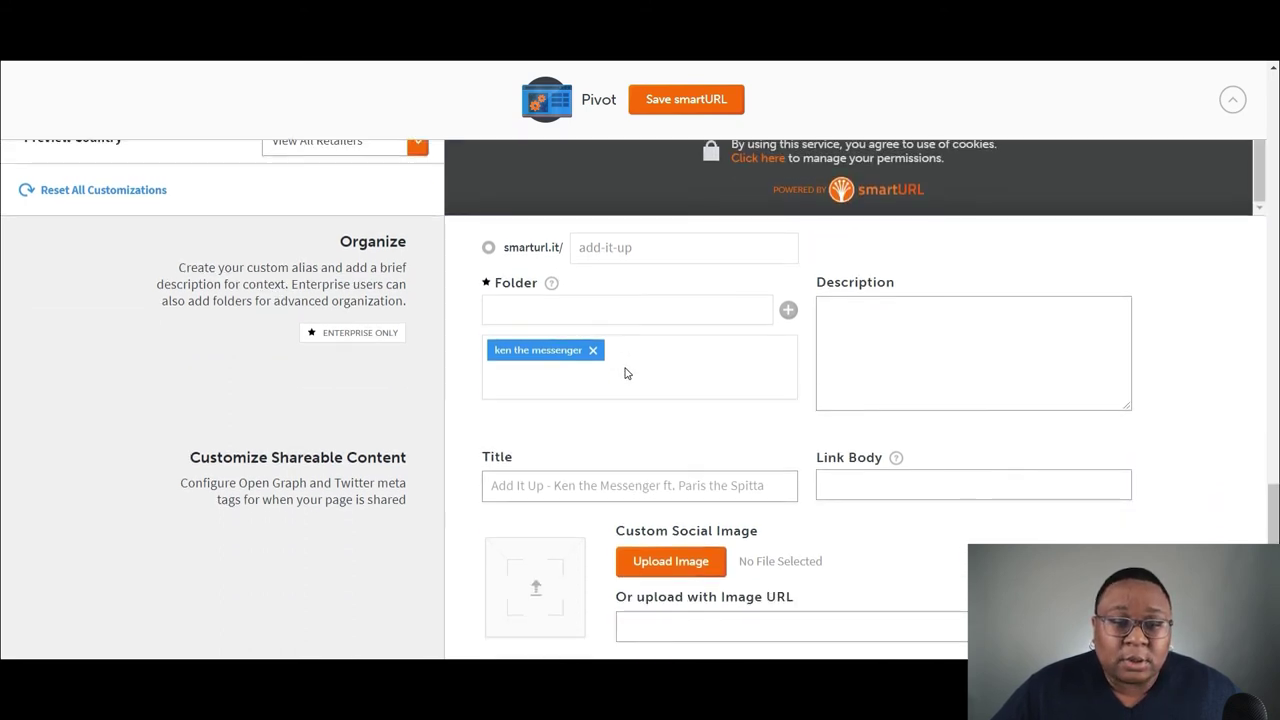
pyautogui.scroll(-6, 625, 373)
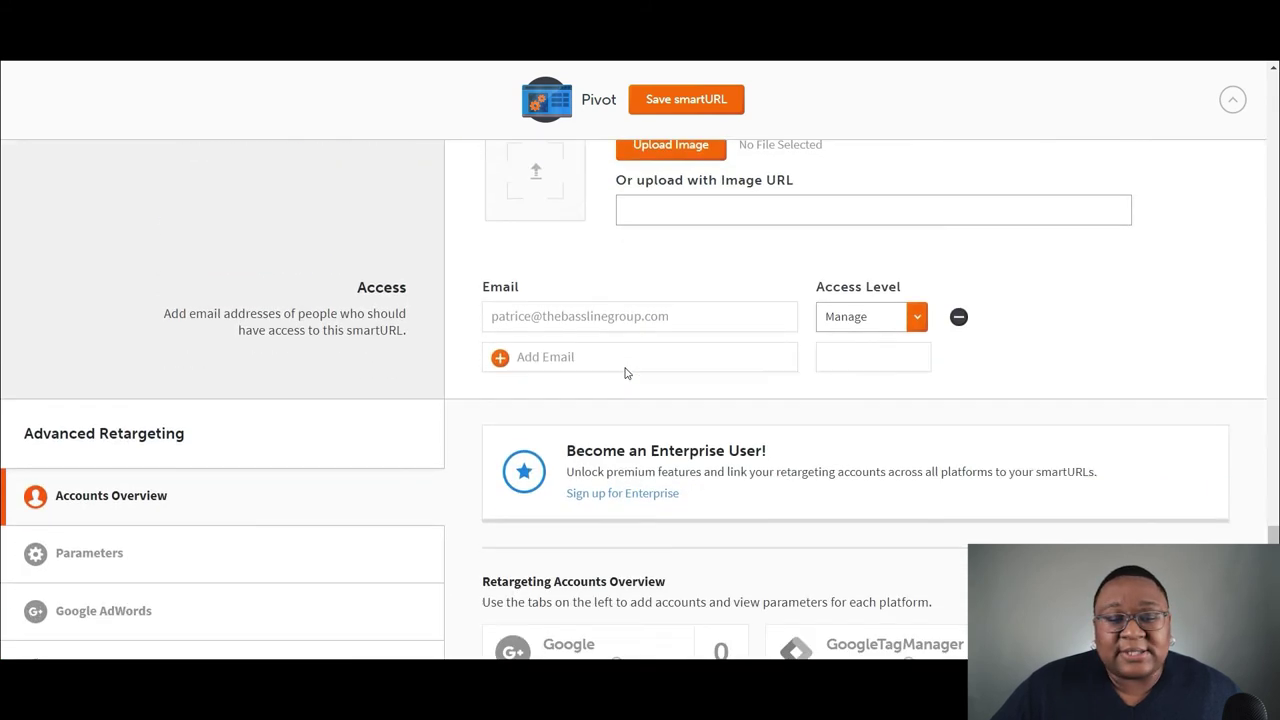
pyautogui.scroll(-6, 625, 373)
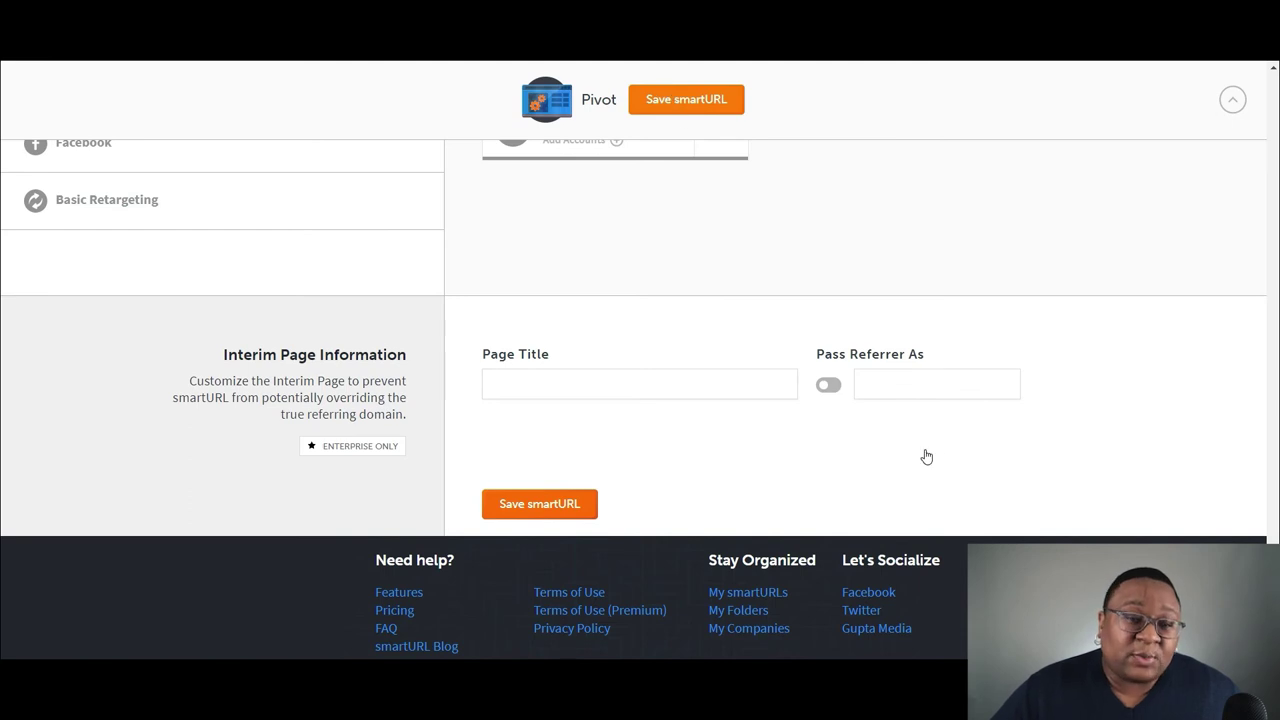
pyautogui.scroll(20, 925, 455)
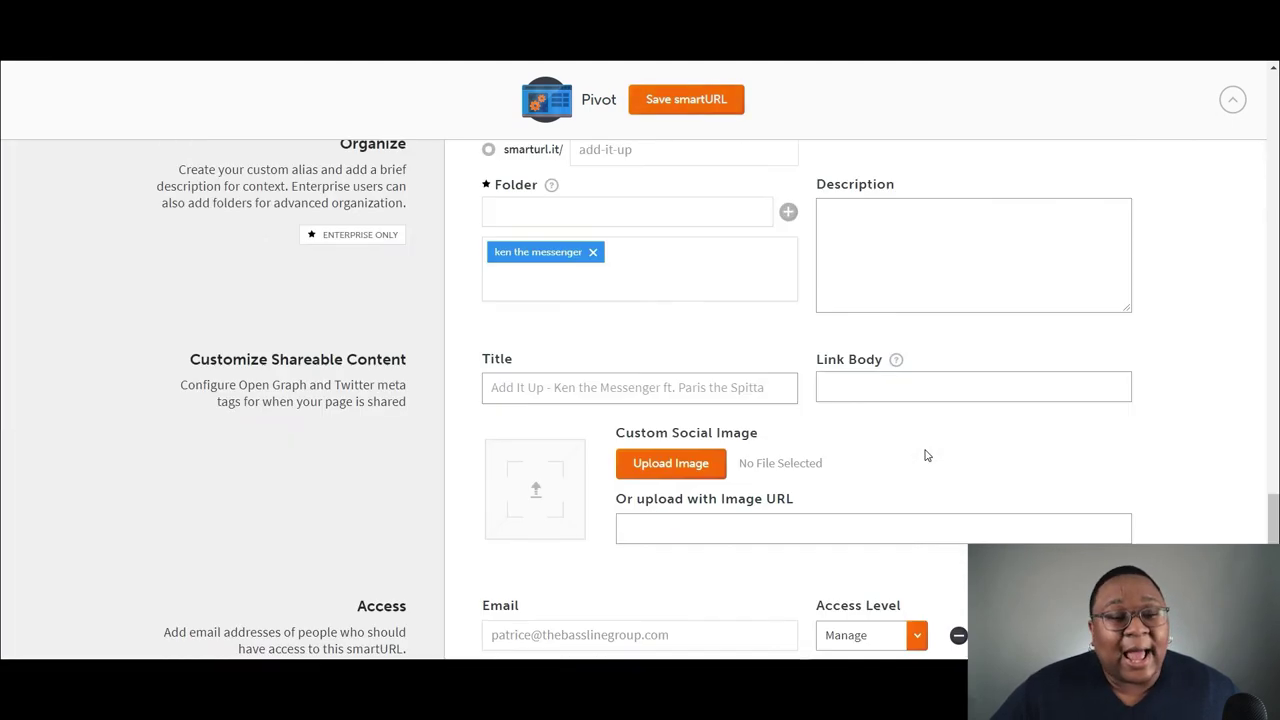
# Step: Scroll to the top of listen.to's 'Create Your Free Smart Link' form
pyautogui.scroll(20, 925, 455)
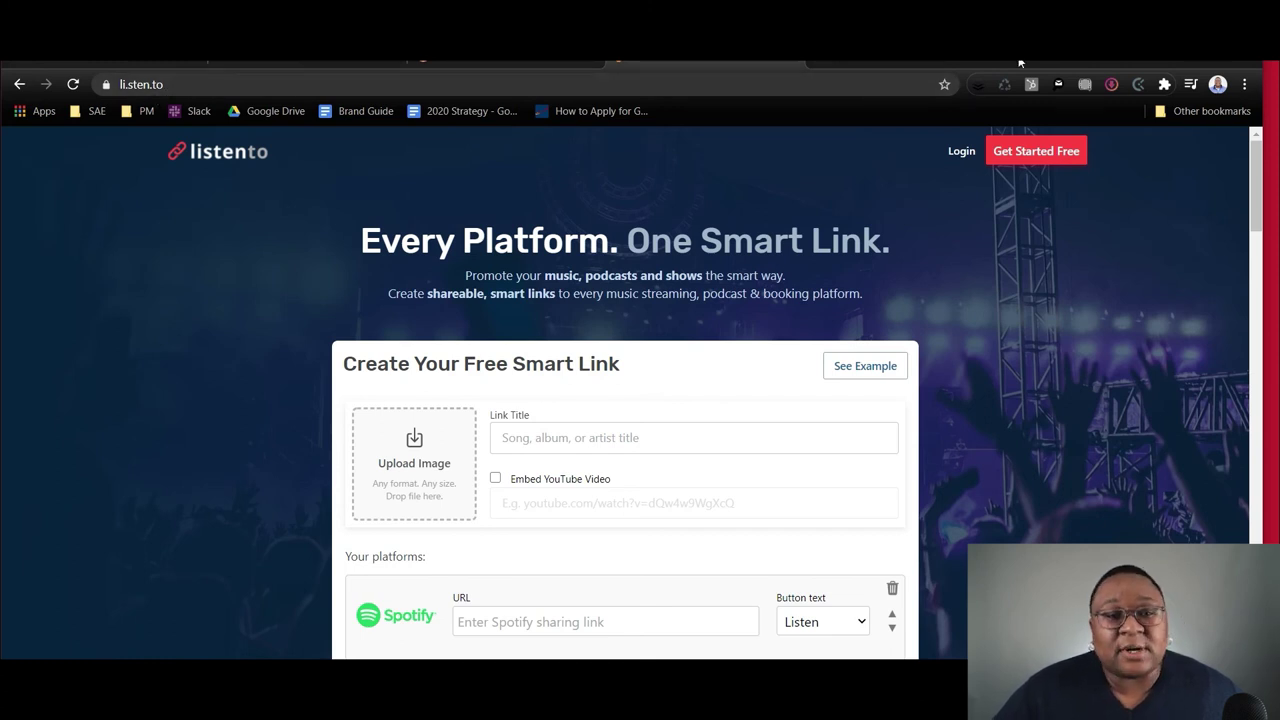
# Step: Put listen.to in full screen and scroll through the Spotify, Apple Music and TikTok rows
pyautogui.press('F11')
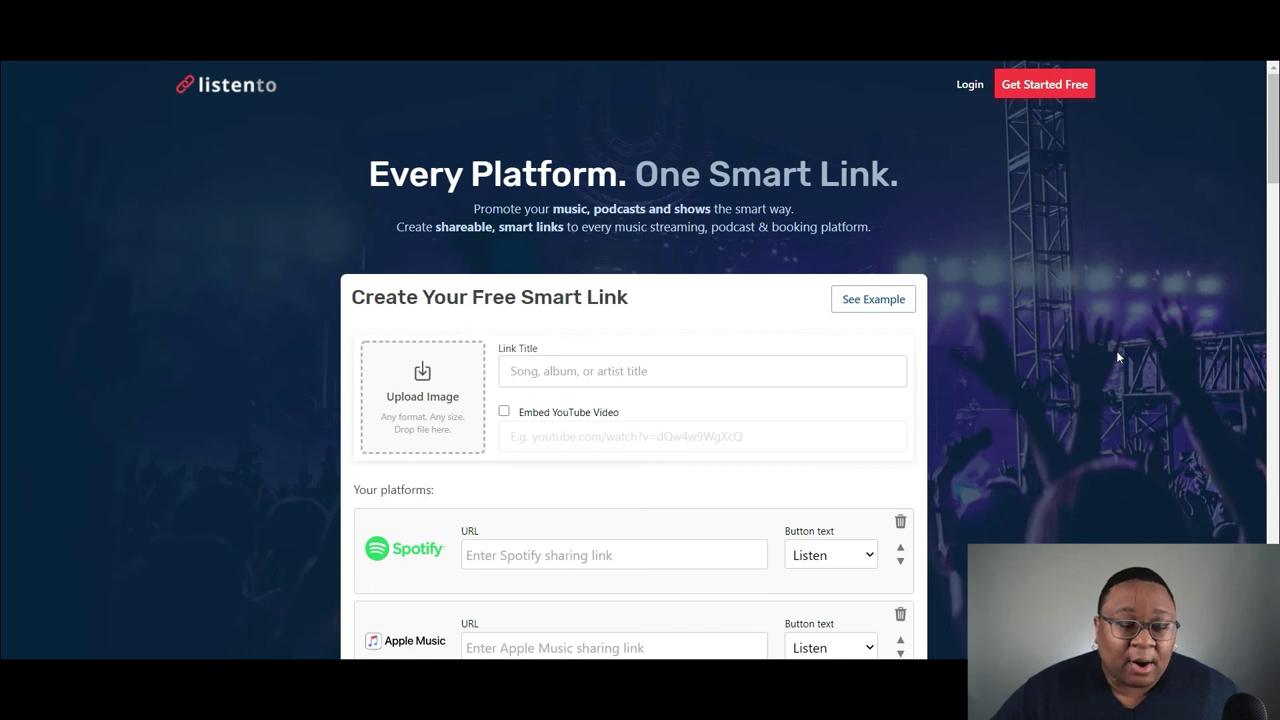
pyautogui.scroll(-2, 1116, 350)
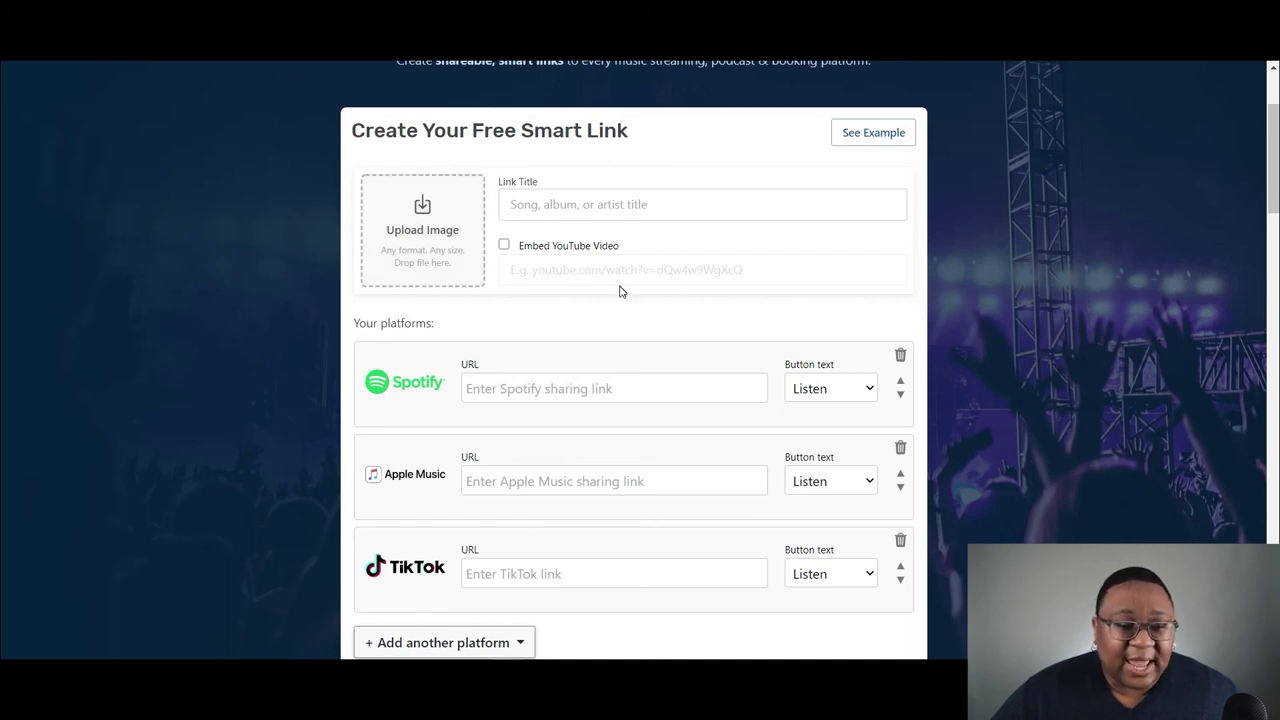
pyautogui.scroll(-3, 619, 291)
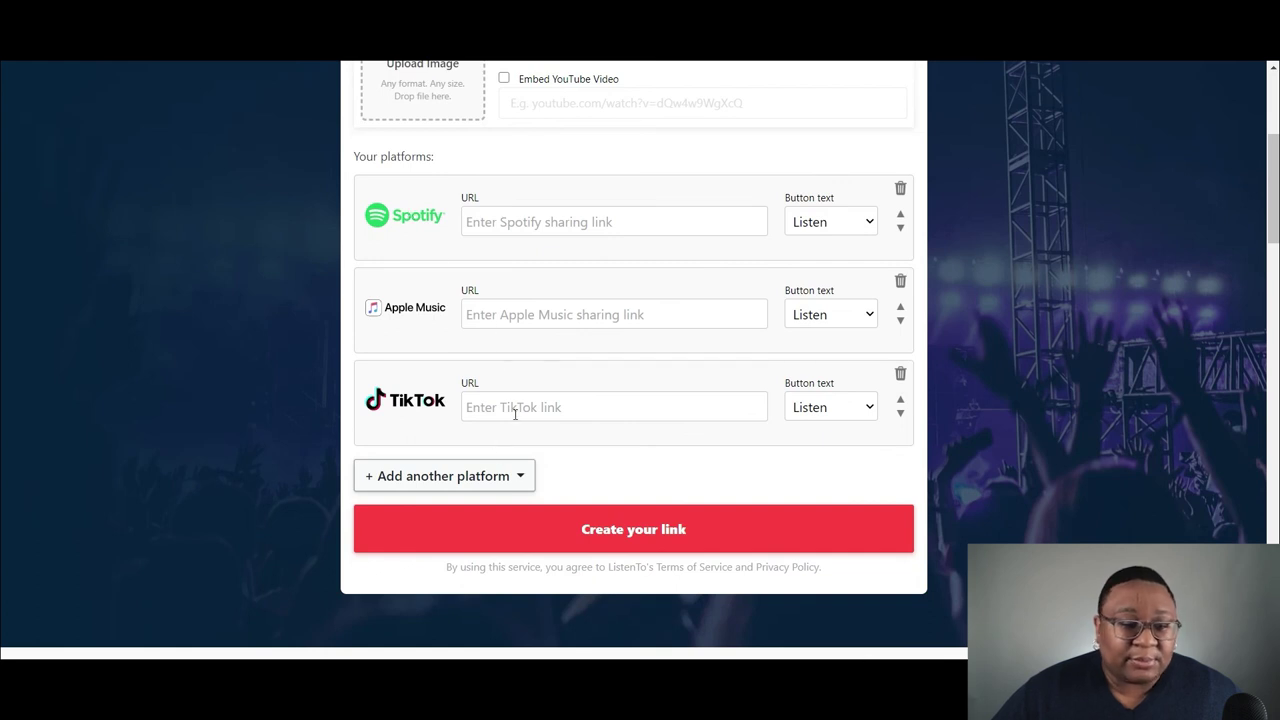
pyautogui.scroll(1, 515, 415)
pyautogui.scroll(-4, 514, 423)
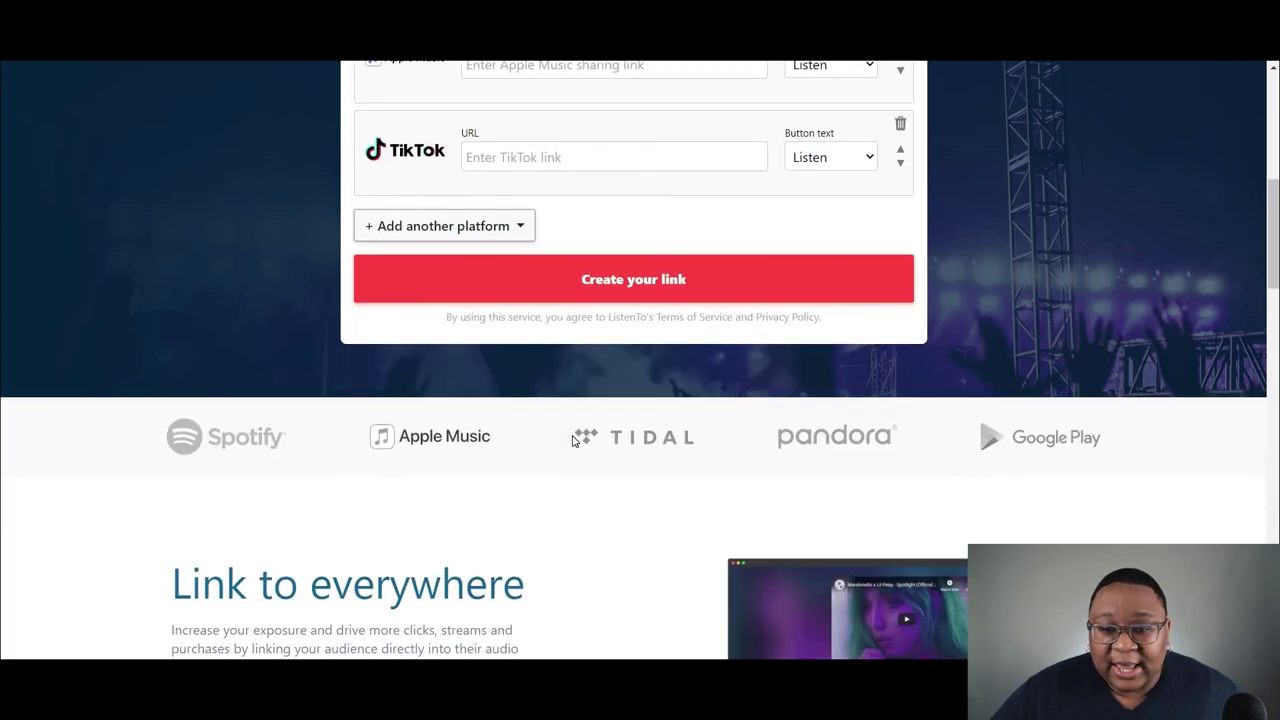
pyautogui.scroll(-5, 572, 440)
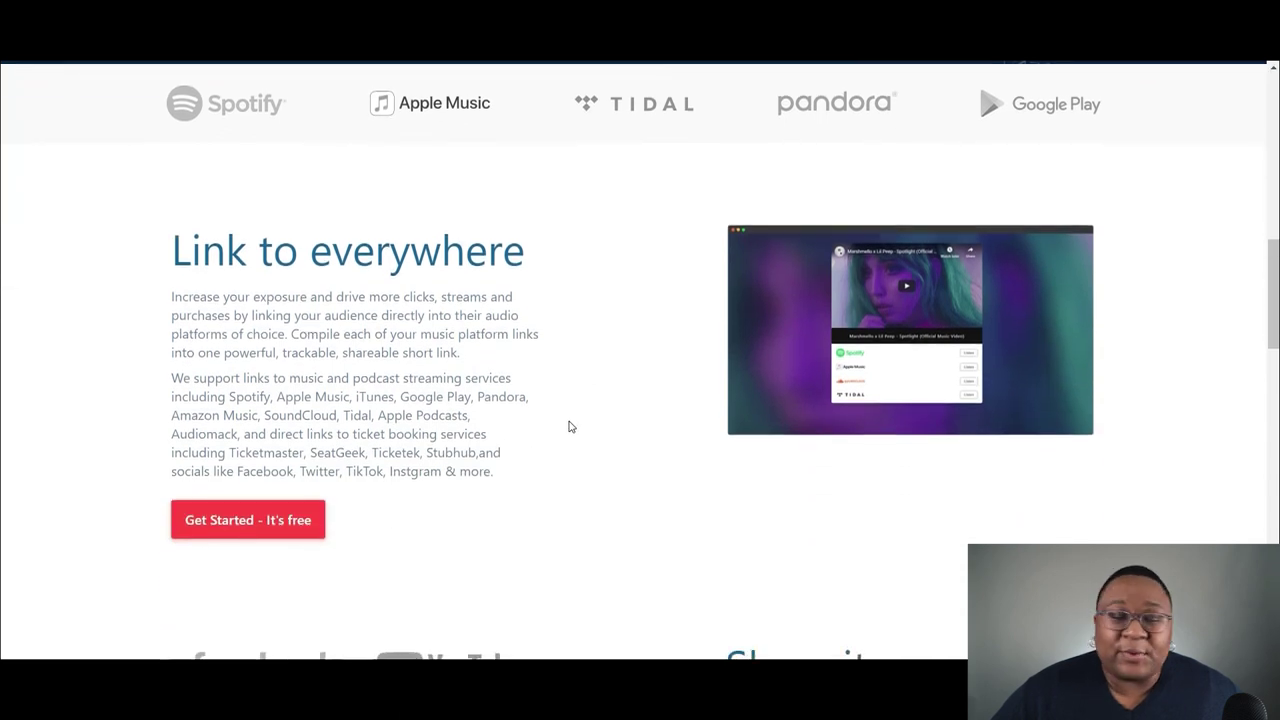
pyautogui.moveTo(816, 356)
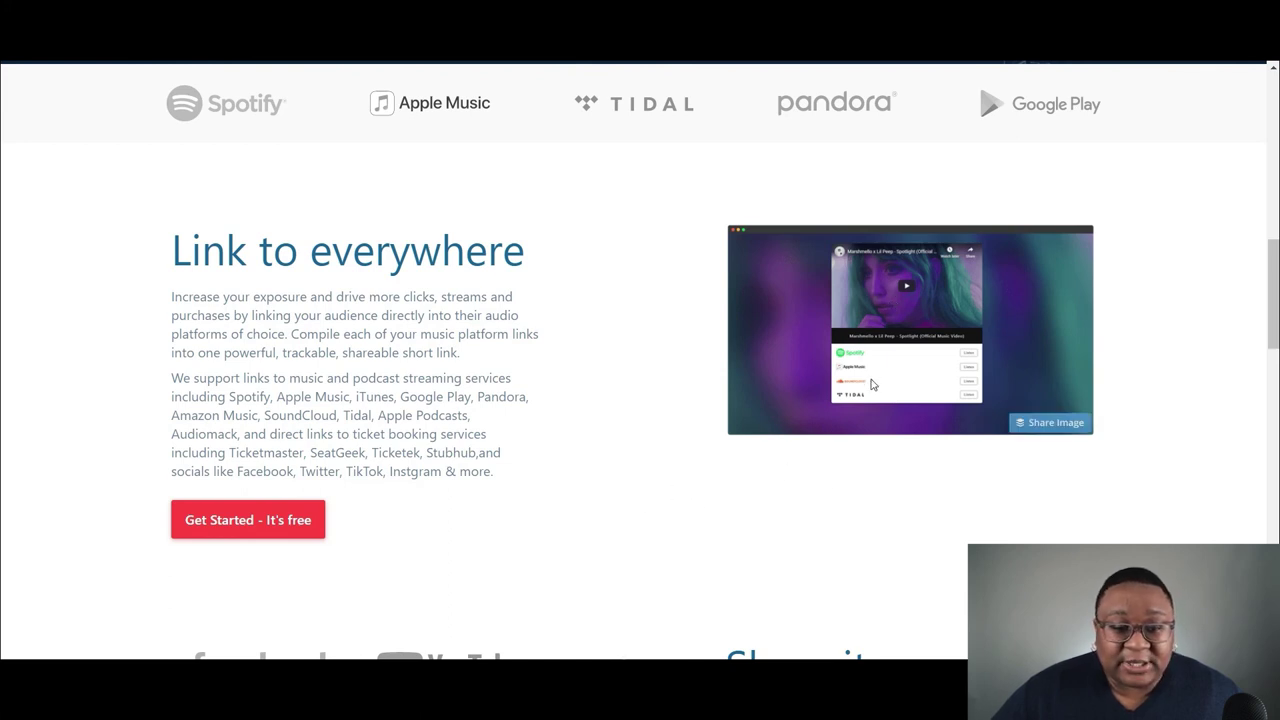
pyautogui.scroll(-1, 838, 452)
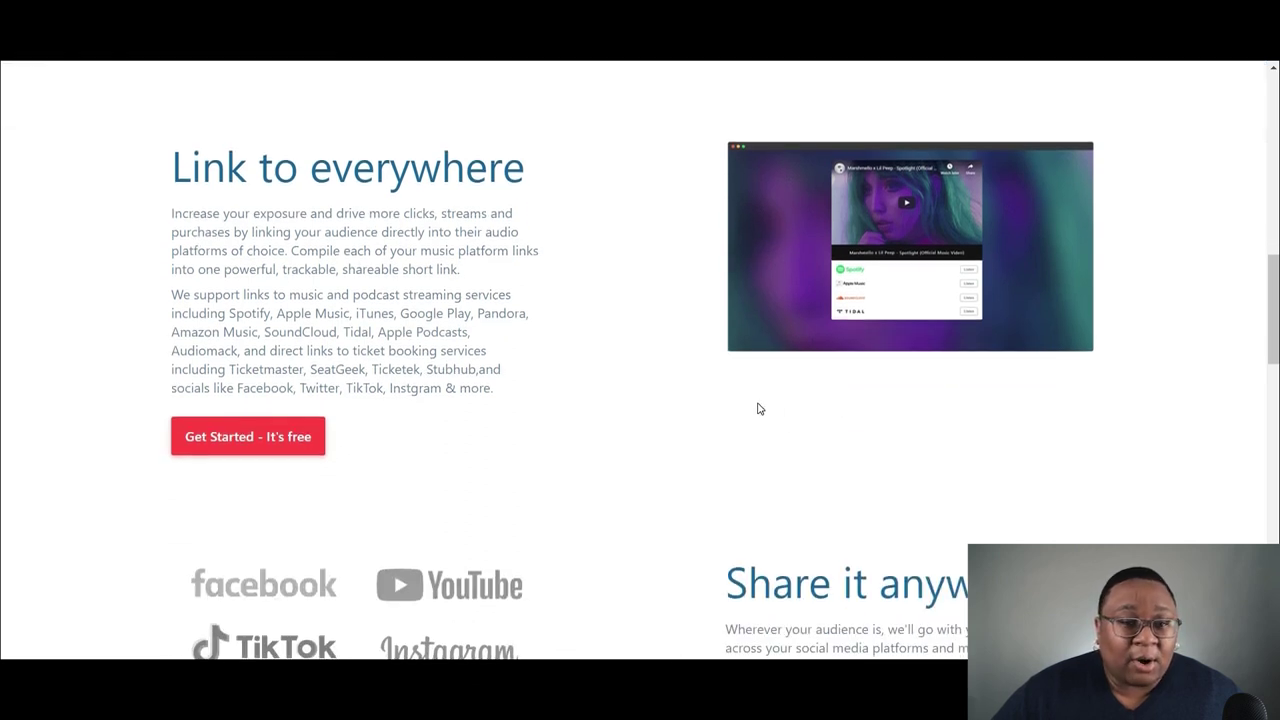
pyautogui.scroll(-2, 758, 408)
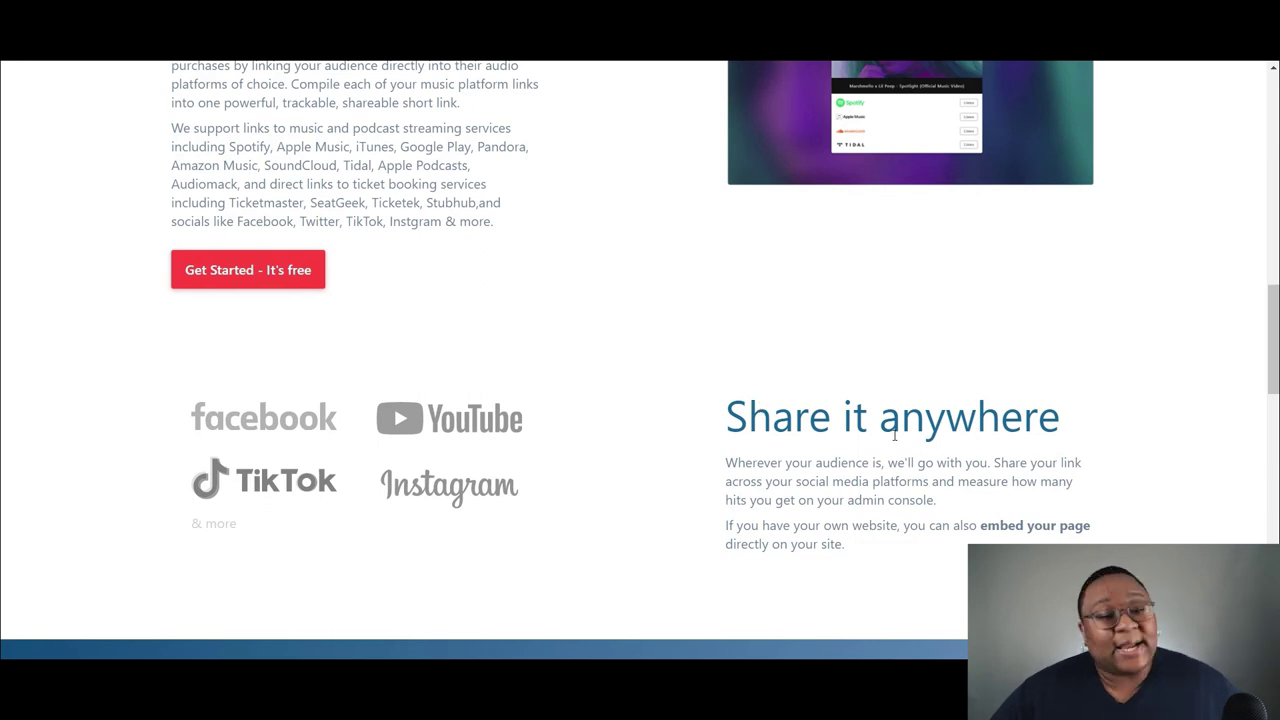
pyautogui.scroll(-1, 880, 440)
pyautogui.scroll(4, 894, 437)
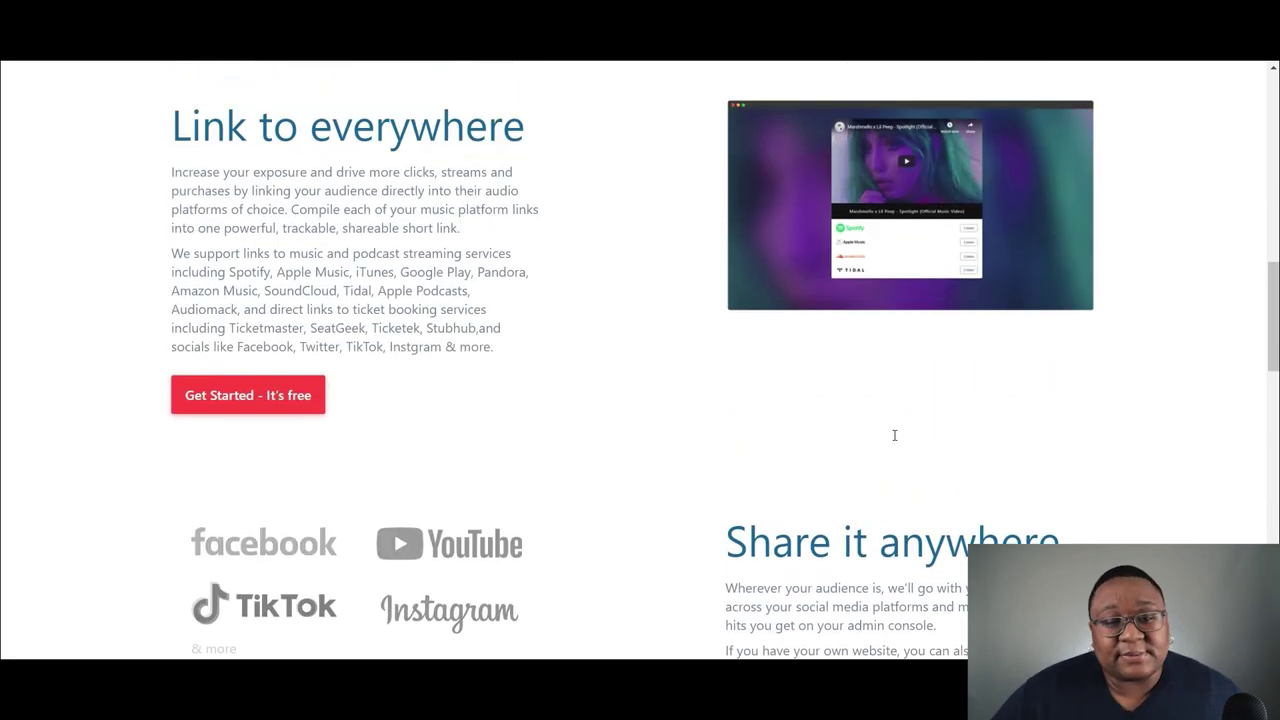
pyautogui.scroll(1, 895, 440)
pyautogui.scroll(-1, 895, 440)
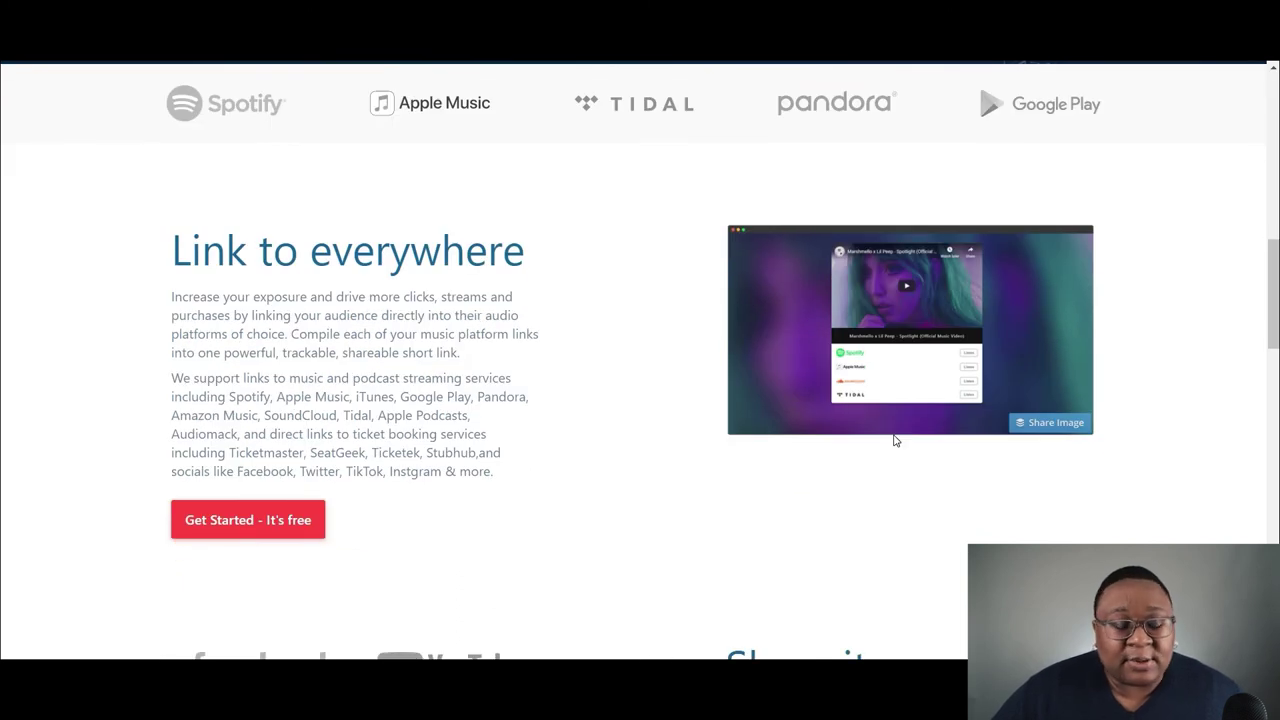
pyautogui.scroll(3, 895, 440)
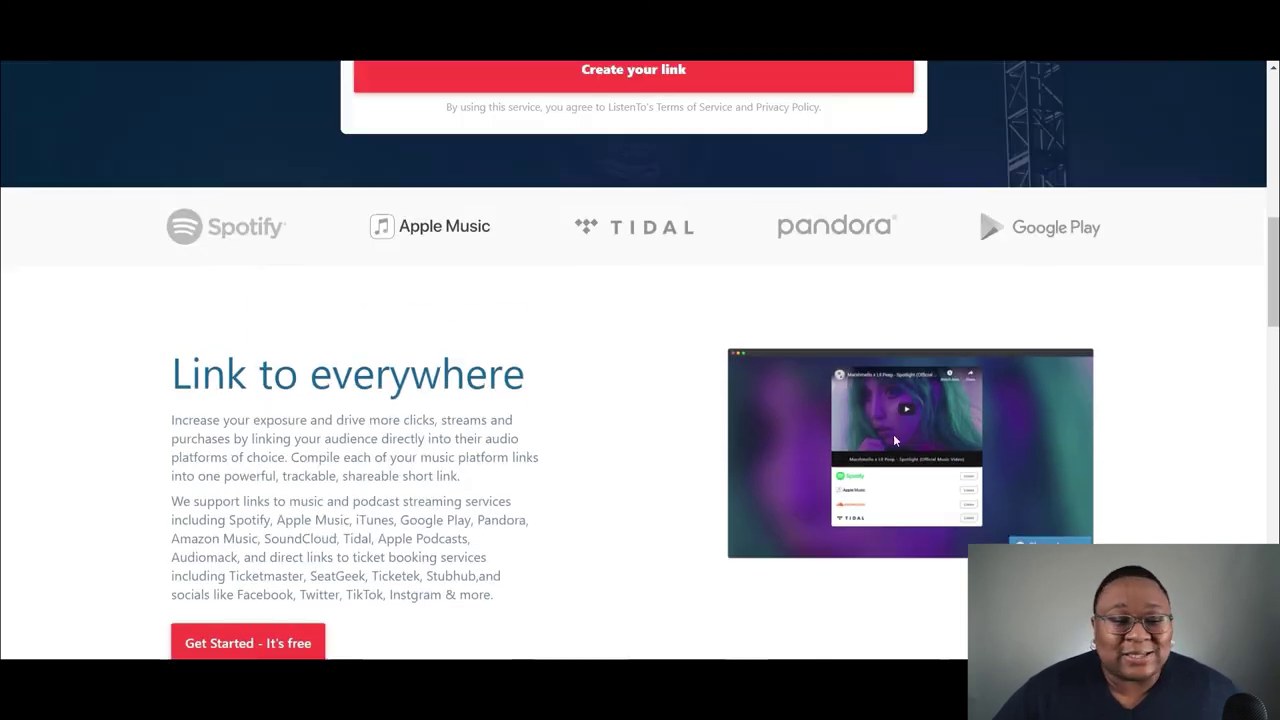
pyautogui.scroll(9, 894, 440)
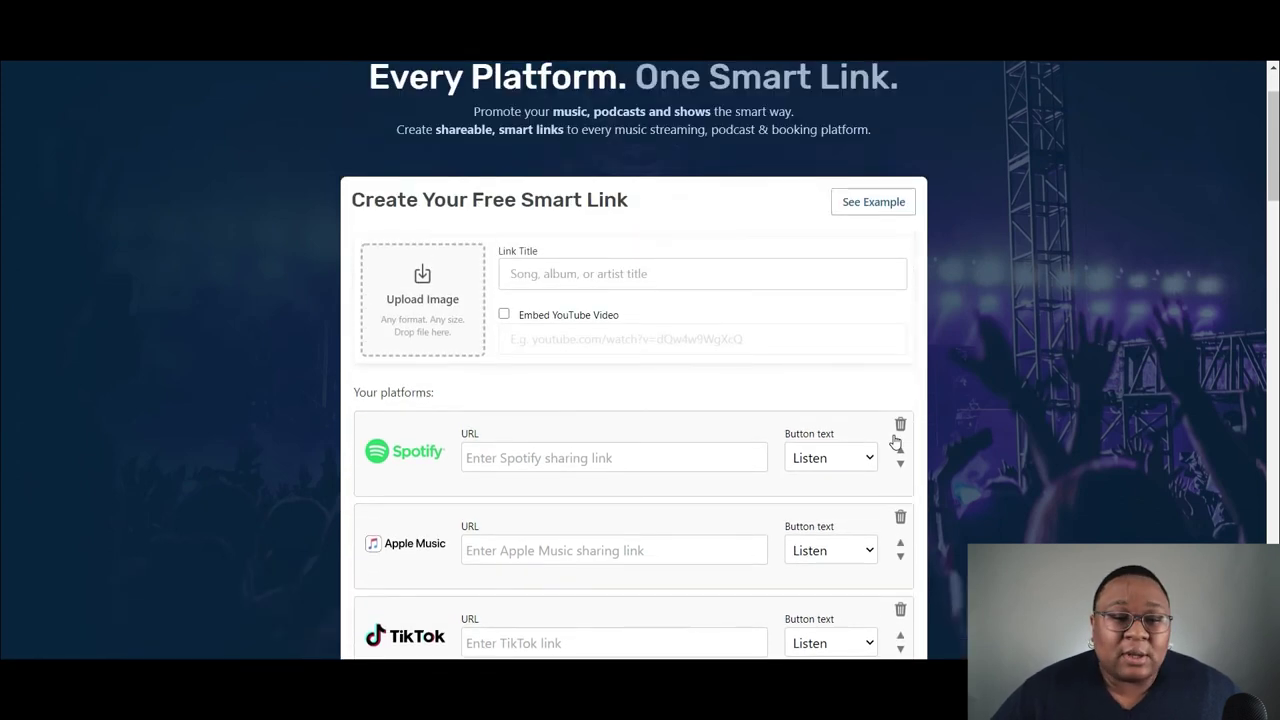